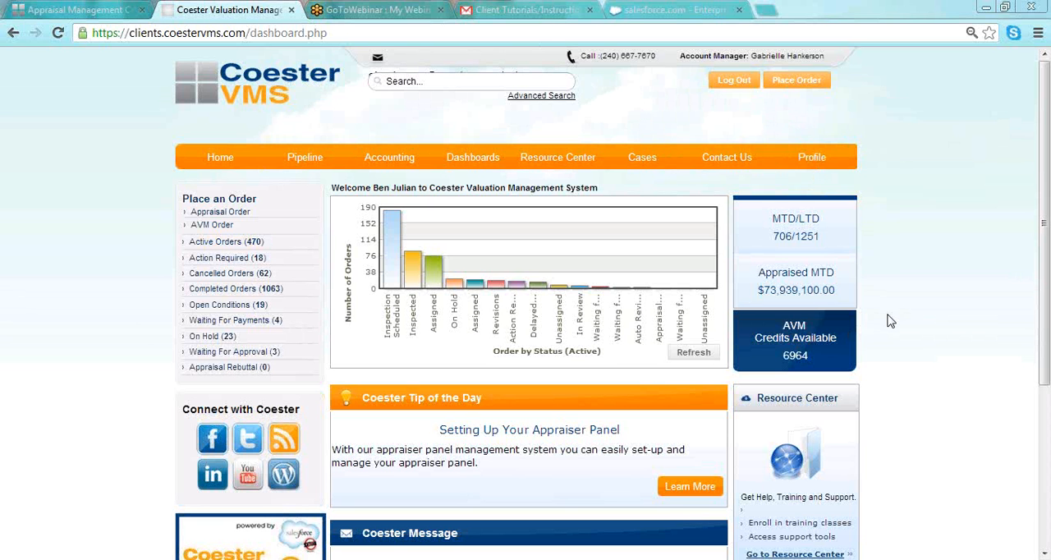
# - Start a new appraisal order and enter its loan number
pyautogui.click(793, 83)
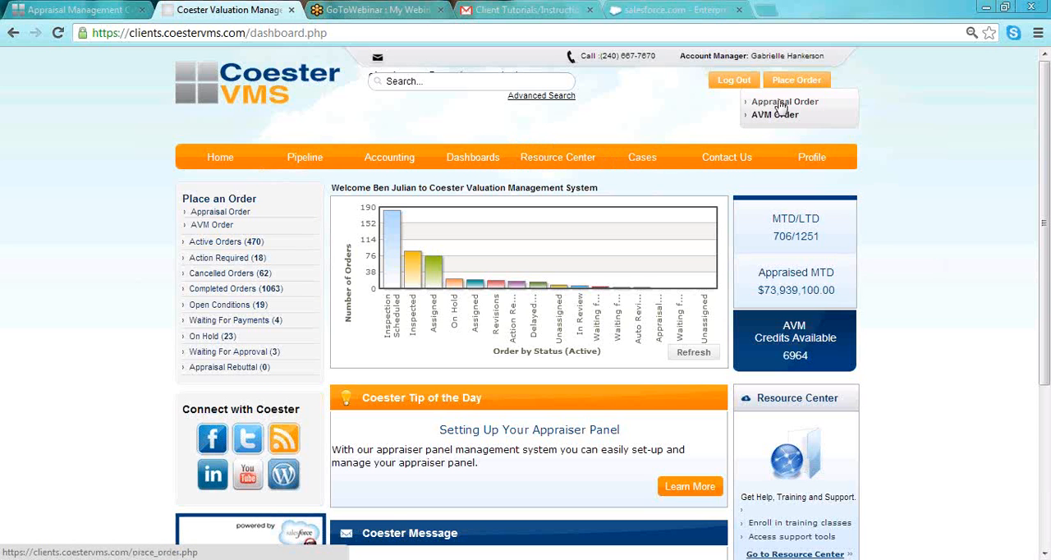
pyautogui.click(784, 105)
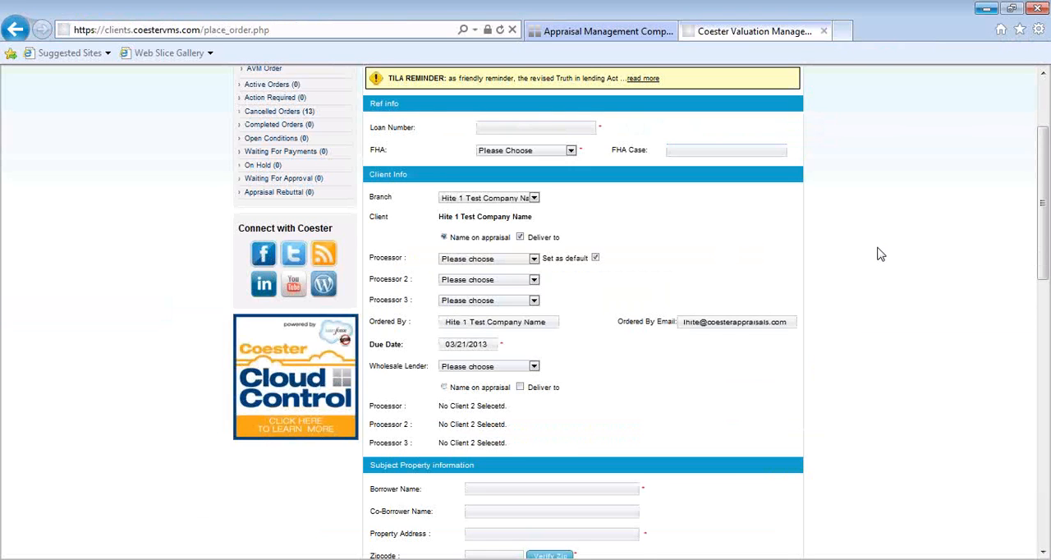
pyautogui.scroll(3, 879, 255)
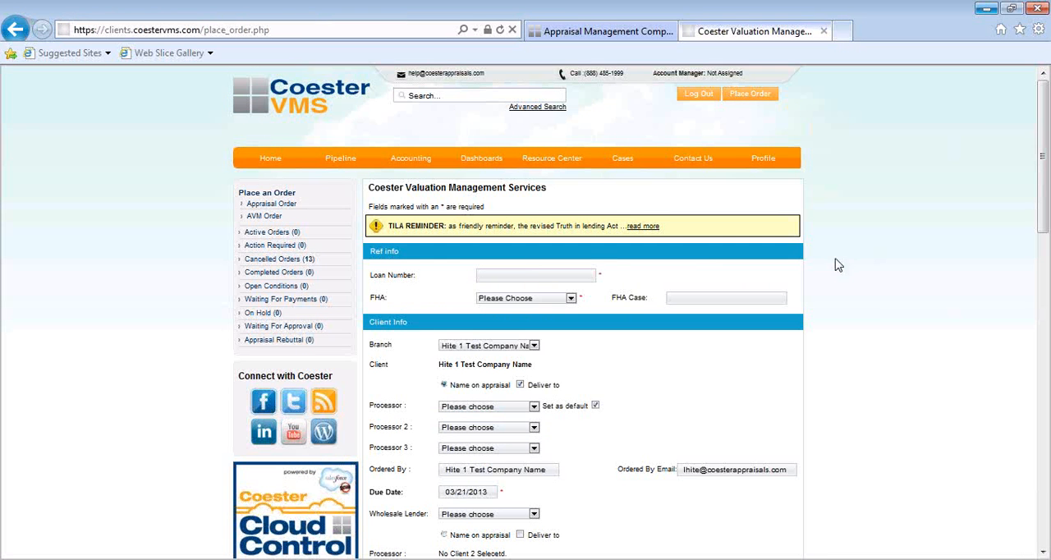
pyautogui.click(533, 274)
pyautogui.write('456789')
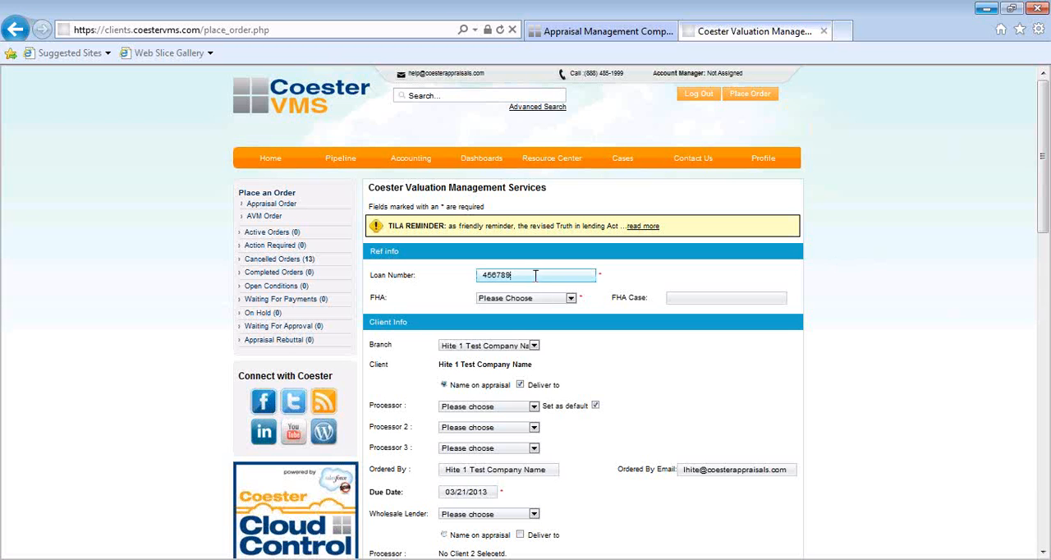
# - Mark the loan as FHA with the value Yes and enter the FHA case number
pyautogui.click(574, 303)
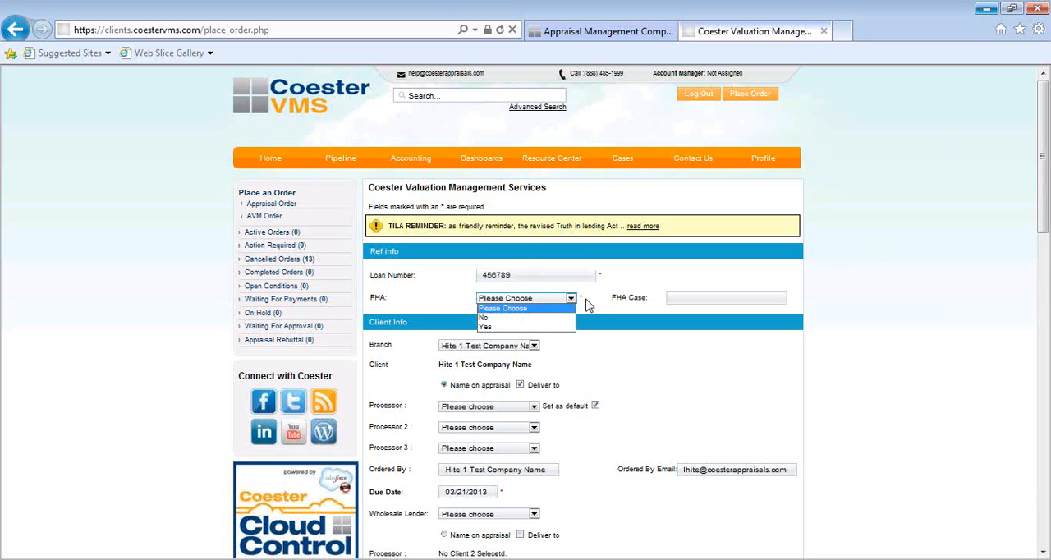
pyautogui.click(529, 327)
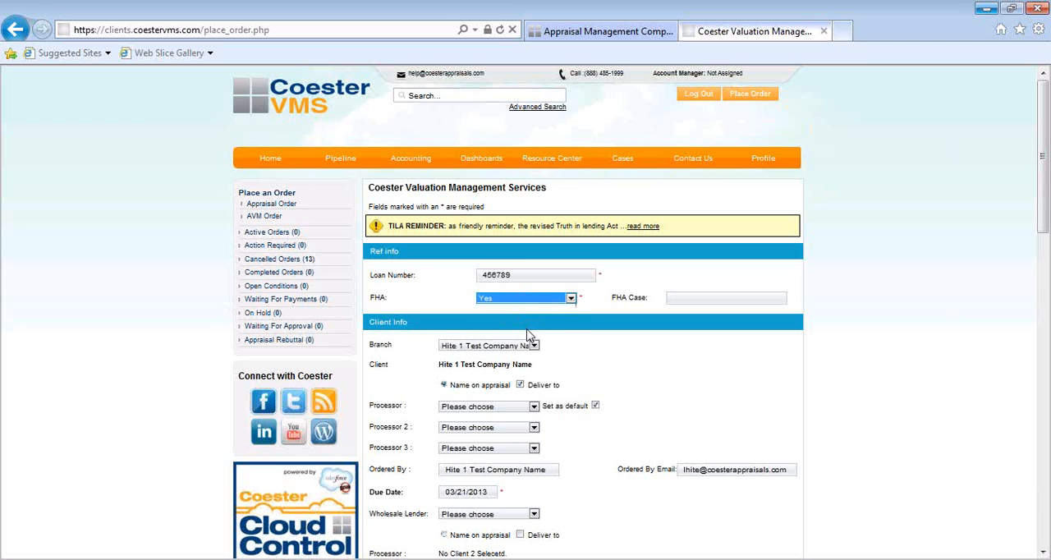
pyautogui.click(694, 296)
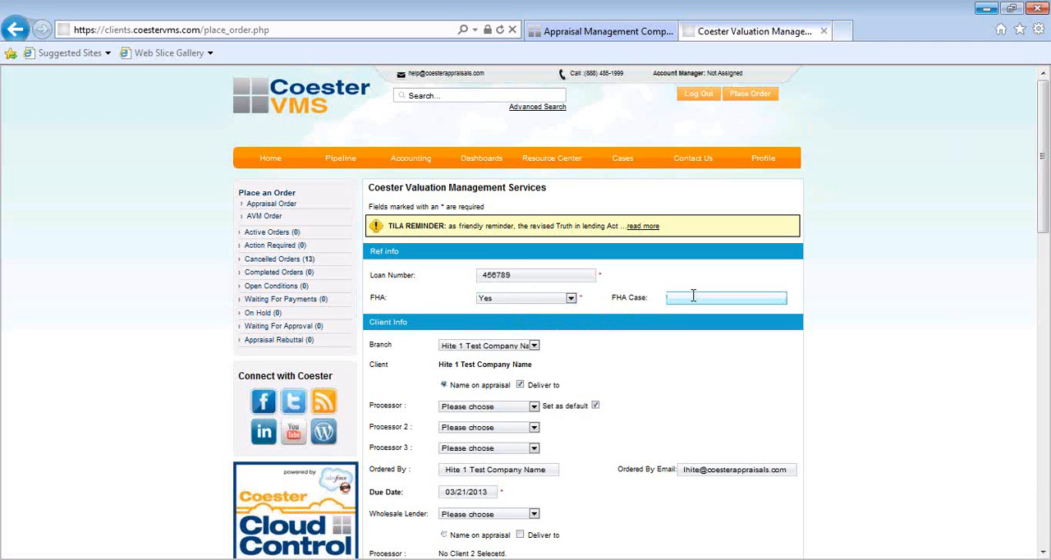
pyautogui.click(711, 342)
# - Select Hite 1 Test Company Name as the branch in the client information
pyautogui.scroll(-3, 711, 342)
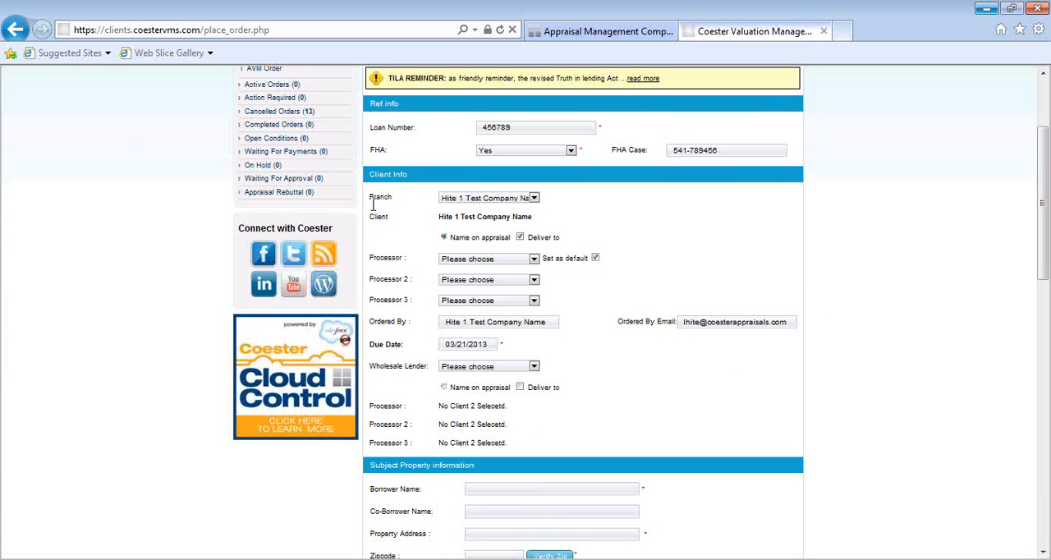
pyautogui.click(533, 199)
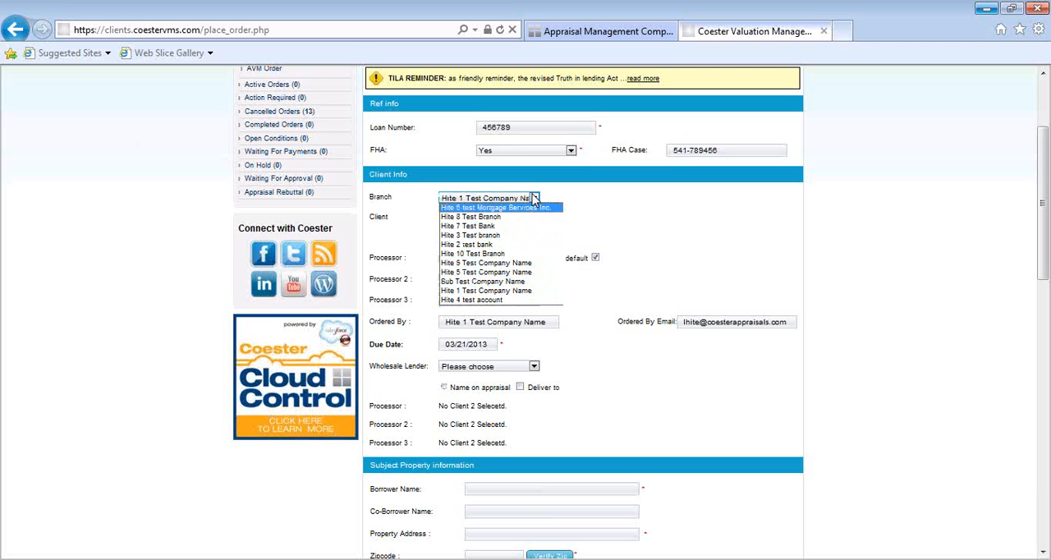
pyautogui.click(509, 293)
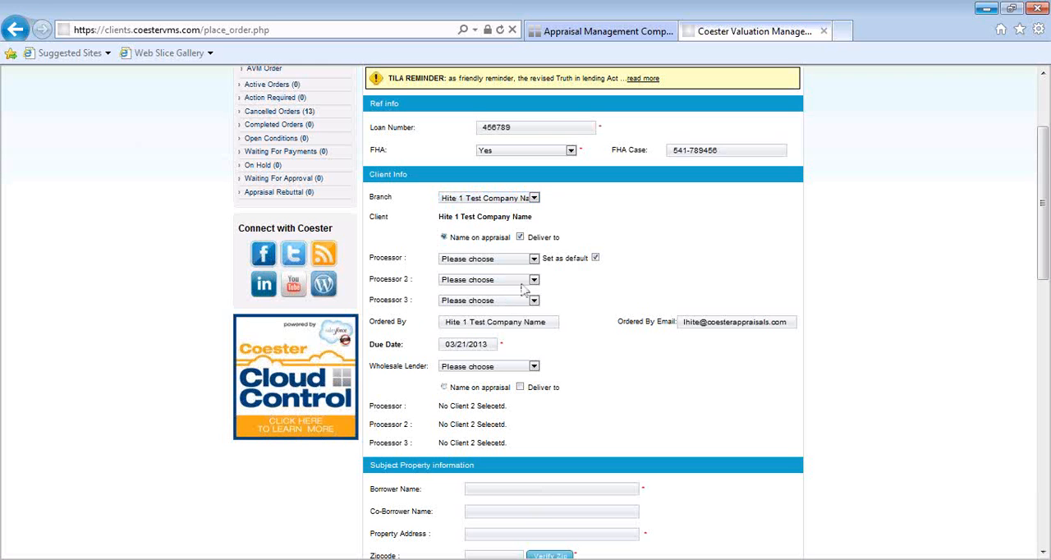
# - Assign the first listed person as the client's Processor and the second listed person as Processor 2
pyautogui.click(534, 258)
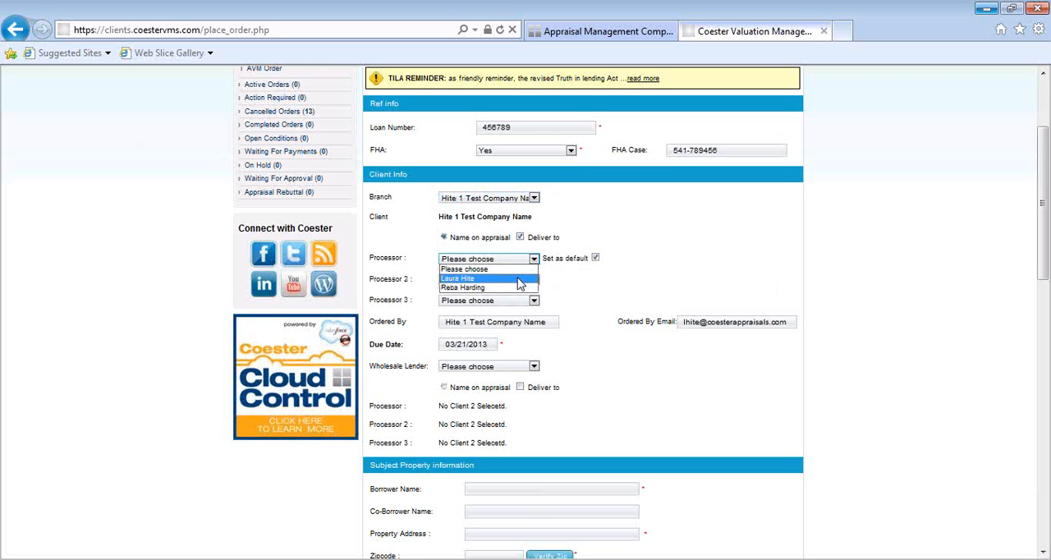
pyautogui.click(530, 279)
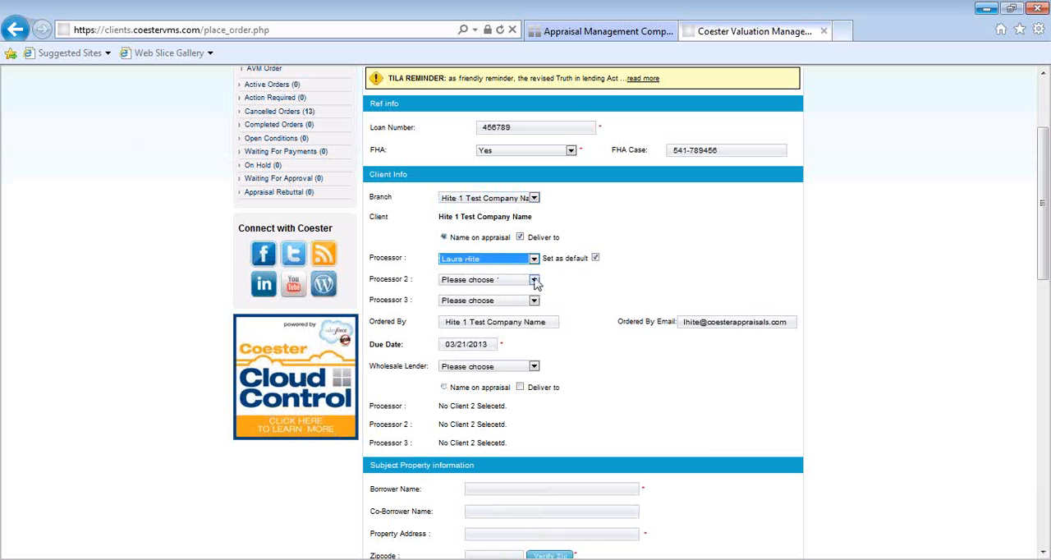
pyautogui.click(534, 281)
pyautogui.click(526, 299)
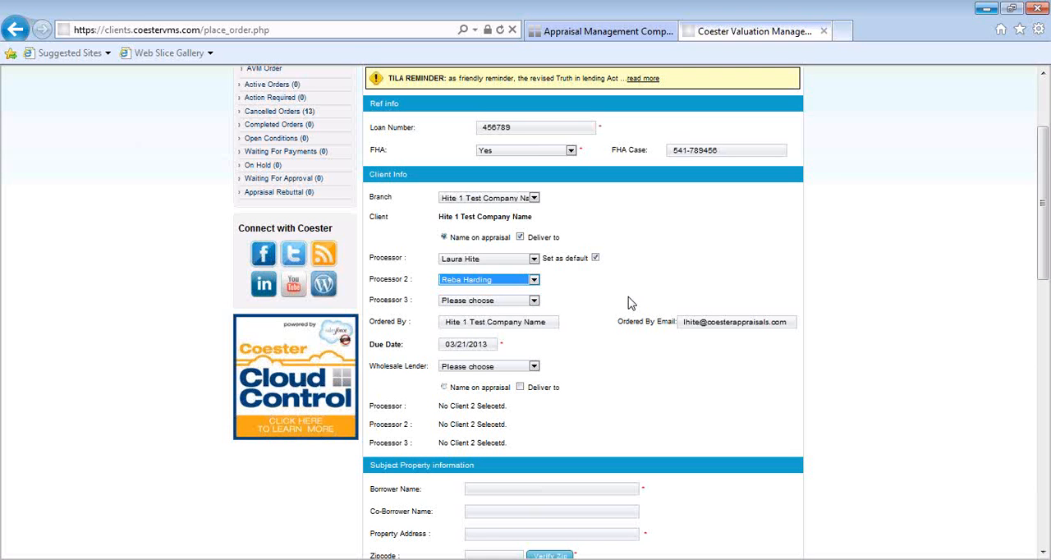
pyautogui.click(623, 304)
# - Select First Guaranty Mortgage Corporation - Wholesale as wholesale lender and use that lender as the name on the appraisal
pyautogui.scroll(-2, 392, 265)
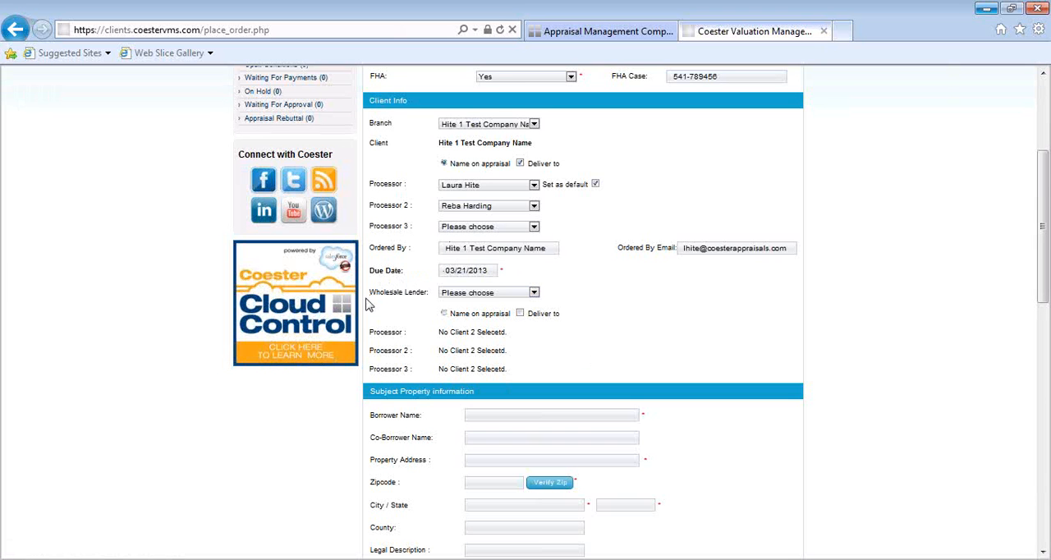
pyautogui.click(534, 294)
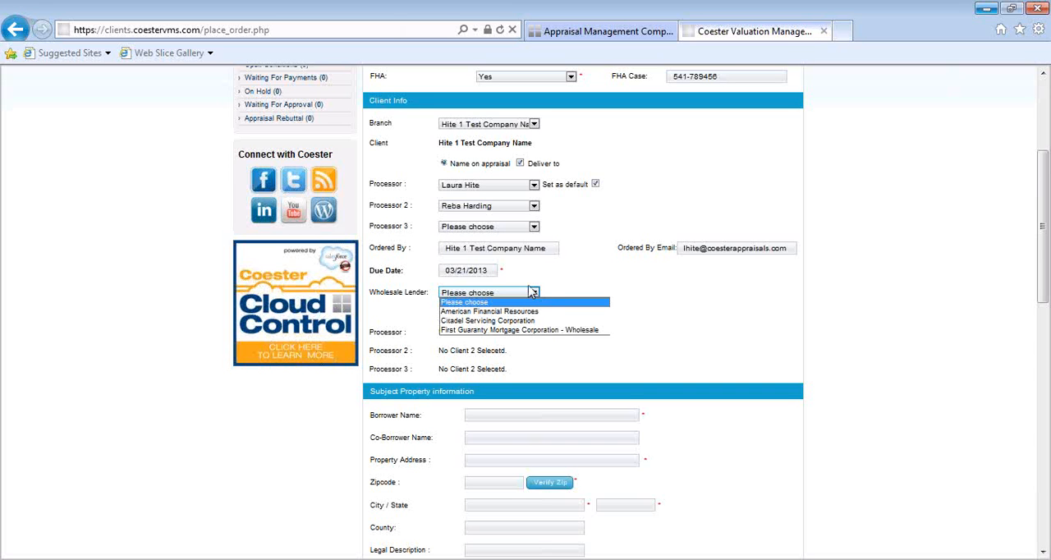
pyautogui.click(528, 330)
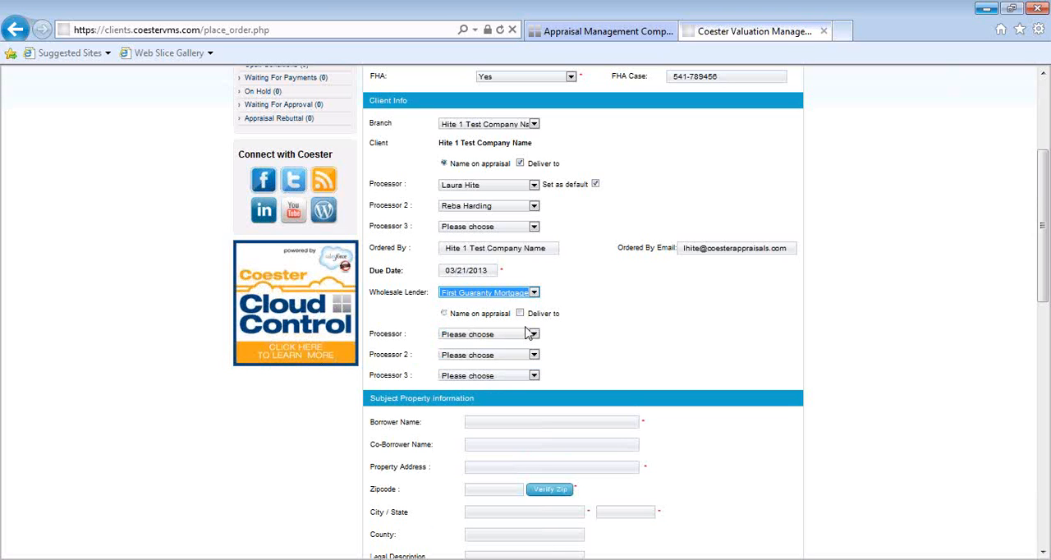
pyautogui.click(444, 313)
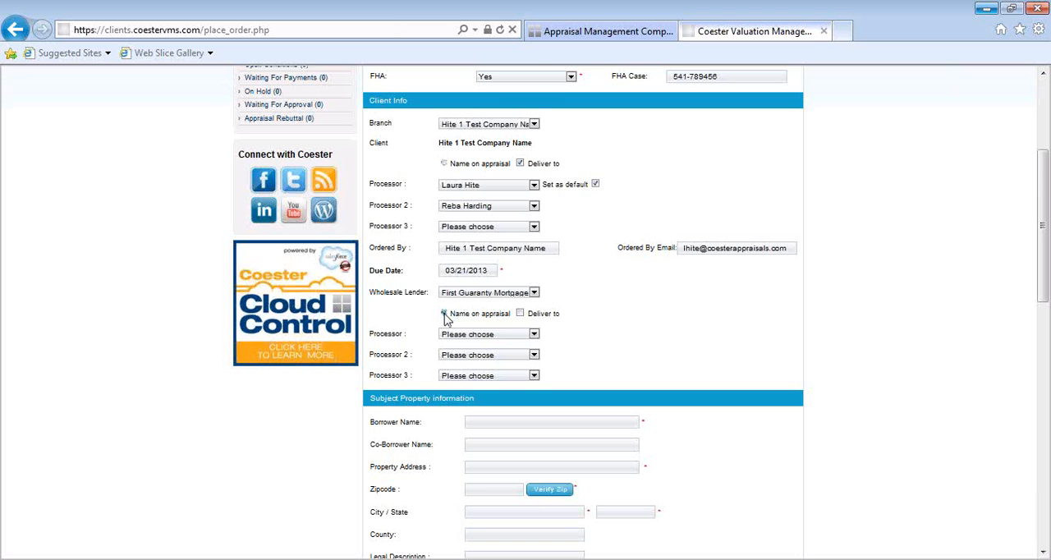
pyautogui.click(534, 335)
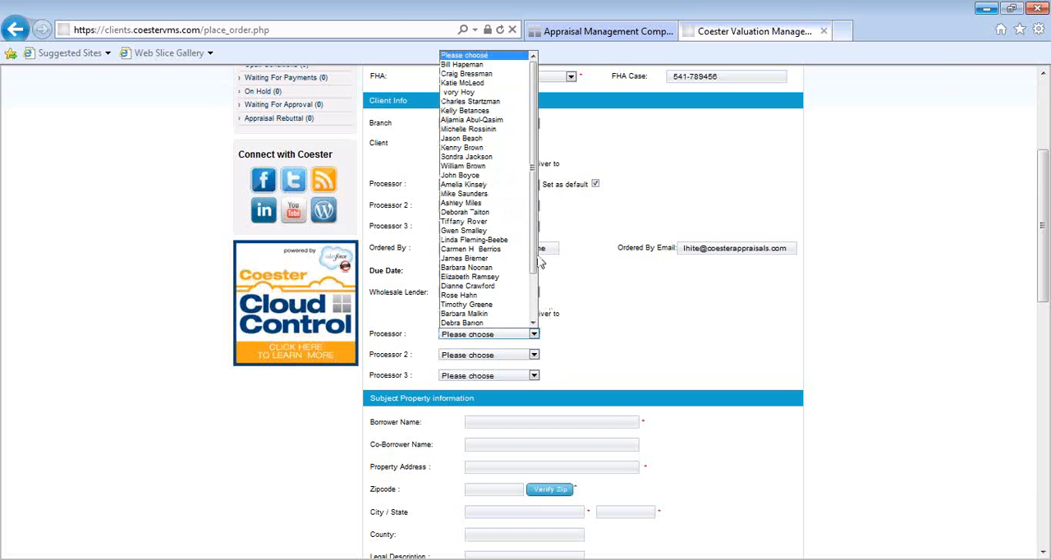
pyautogui.moveTo(536, 236); pyautogui.dragTo(531, 183)
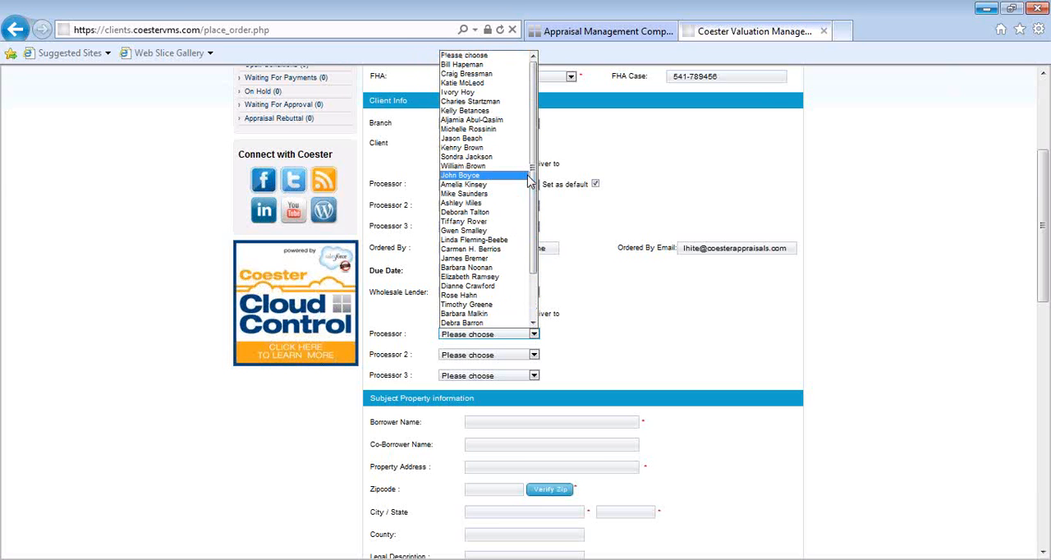
pyautogui.click(534, 335)
pyautogui.click(624, 335)
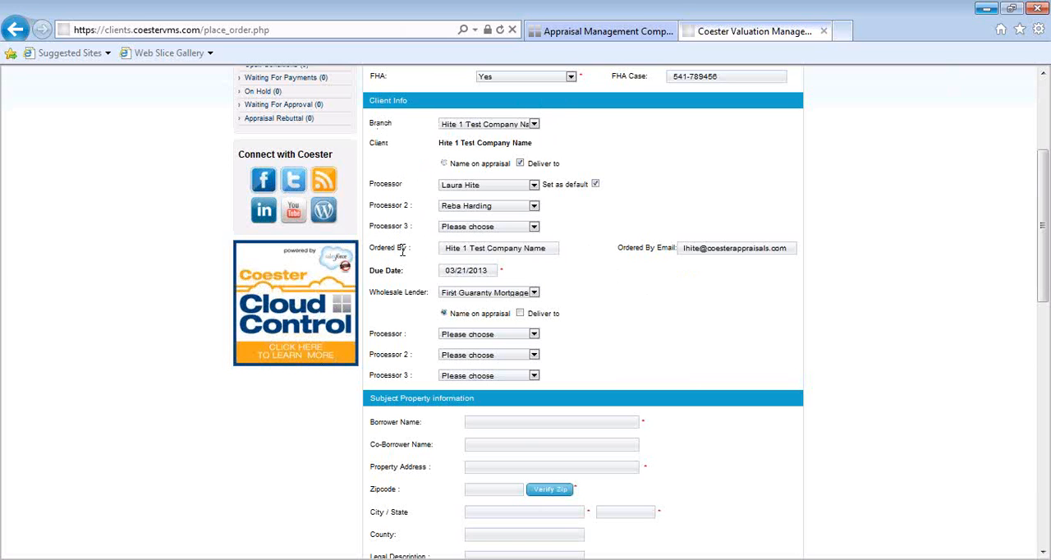
# - Enter the borrower's full name in the subject property information
pyautogui.scroll(-1, 643, 320)
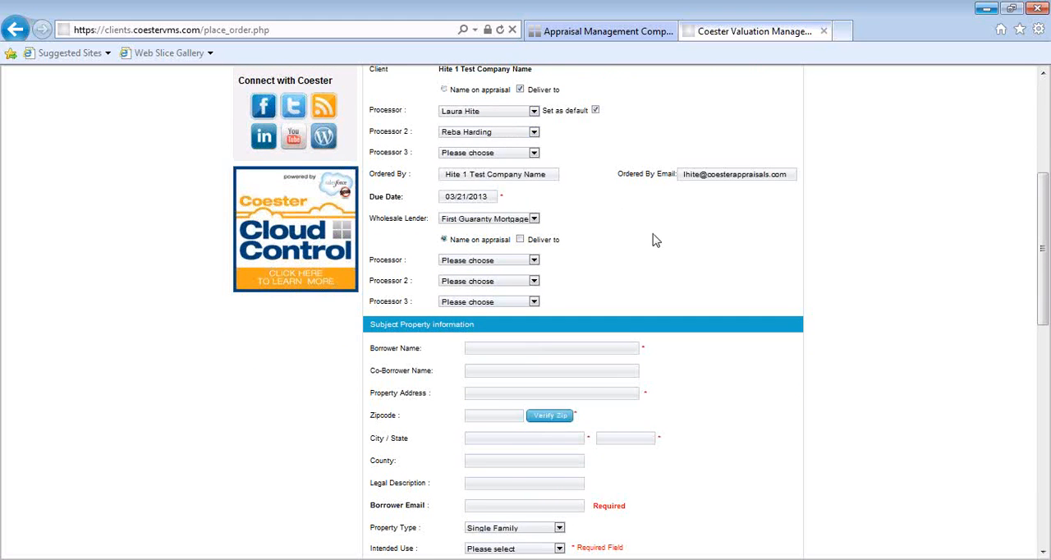
pyautogui.scroll(-4, 654, 239)
pyautogui.click(495, 200)
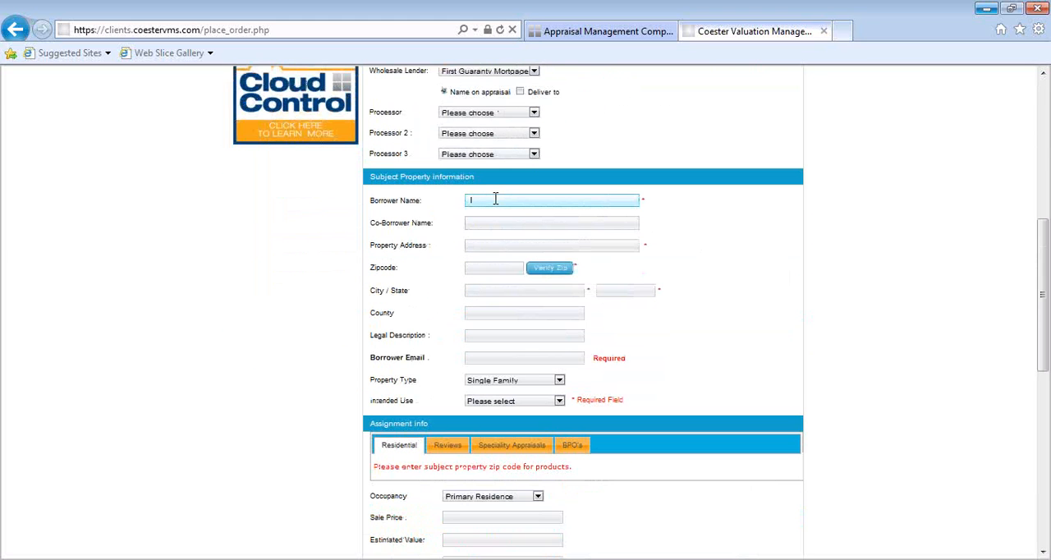
# - Enter the subject property's street address and correct the capitalization of the street name
pyautogui.press('Tab')
pyautogui.press('Tab')
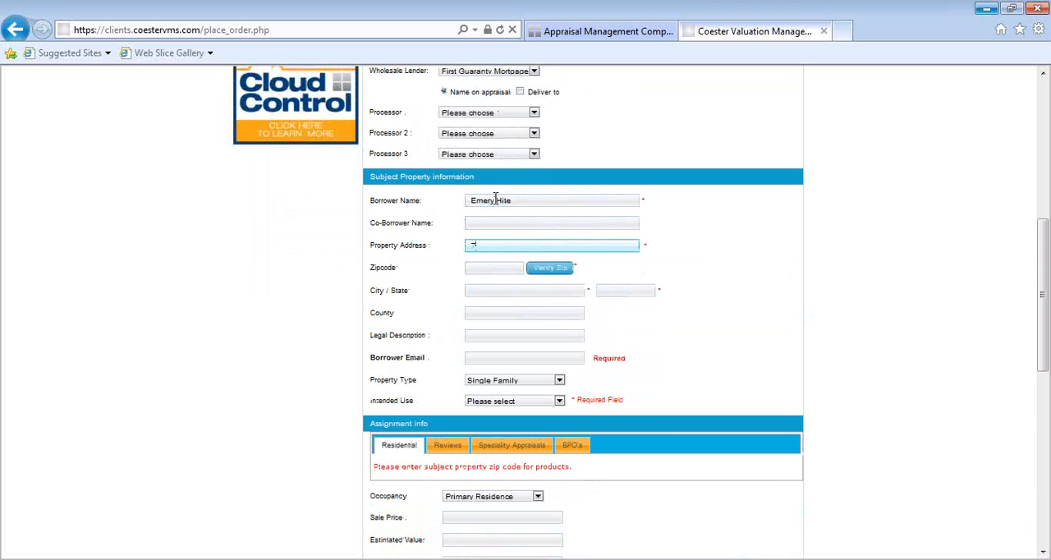
pyautogui.press('Tab')
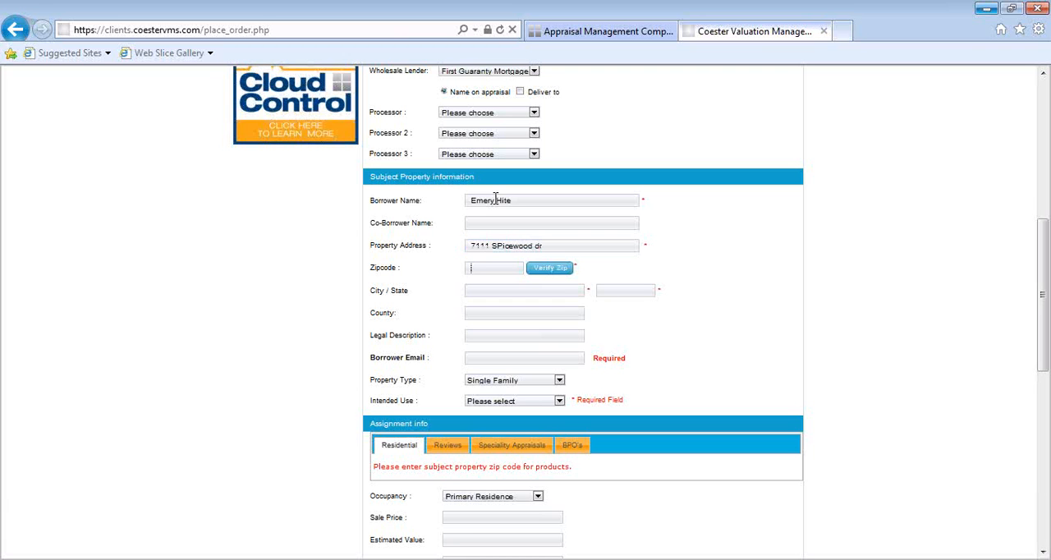
pyautogui.click(503, 250)
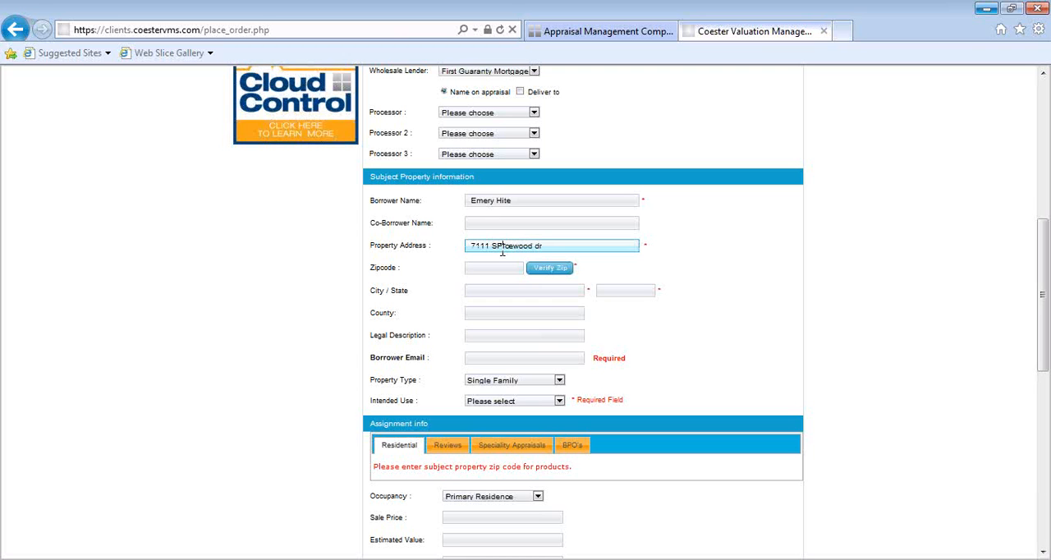
pyautogui.press('BackSpace')
pyautogui.write('p')
# - Enter the subject property's zip code and verify it to fill in the city, state and county
pyautogui.click(493, 272)
pyautogui.write('2311')
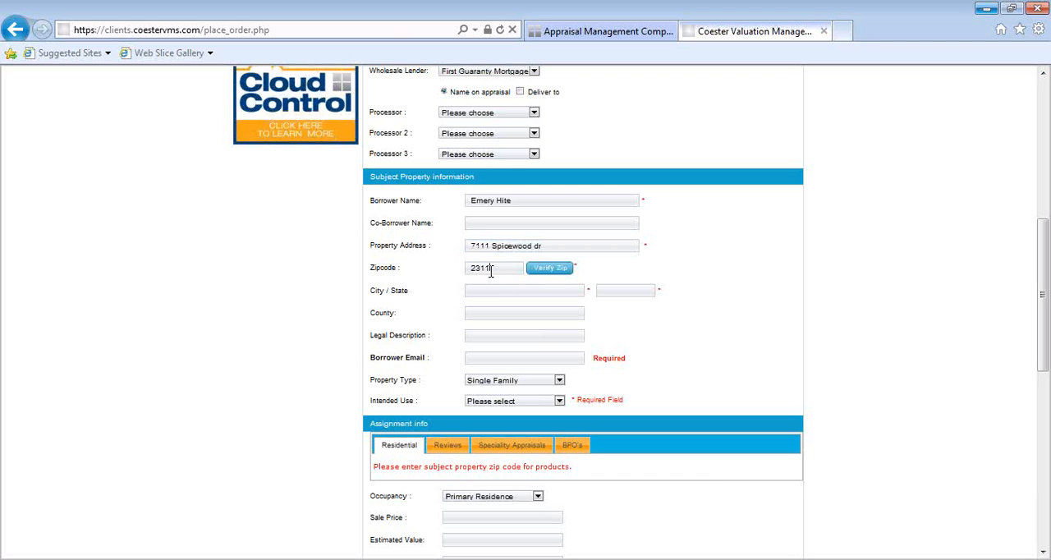
pyautogui.write('1')
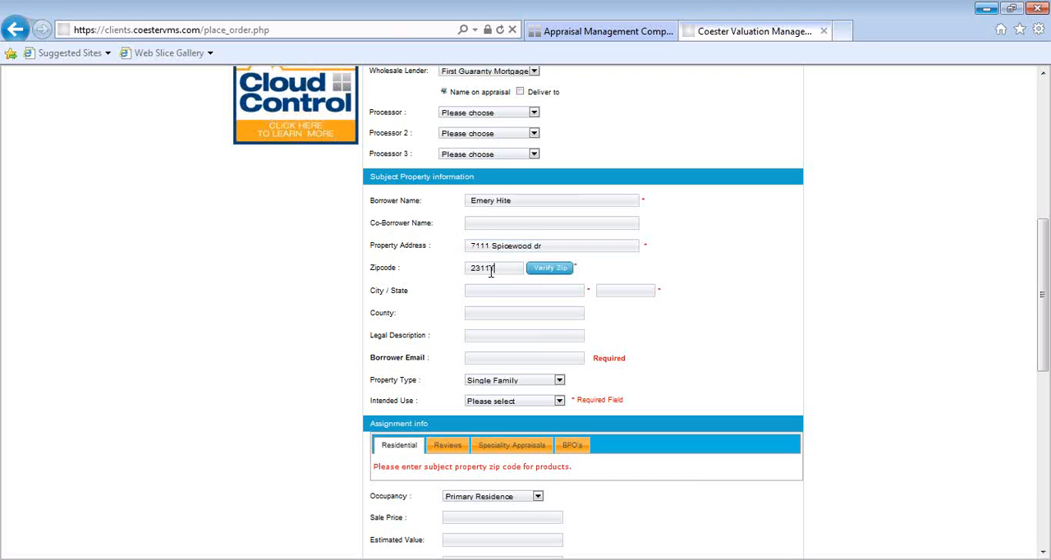
pyautogui.click(549, 269)
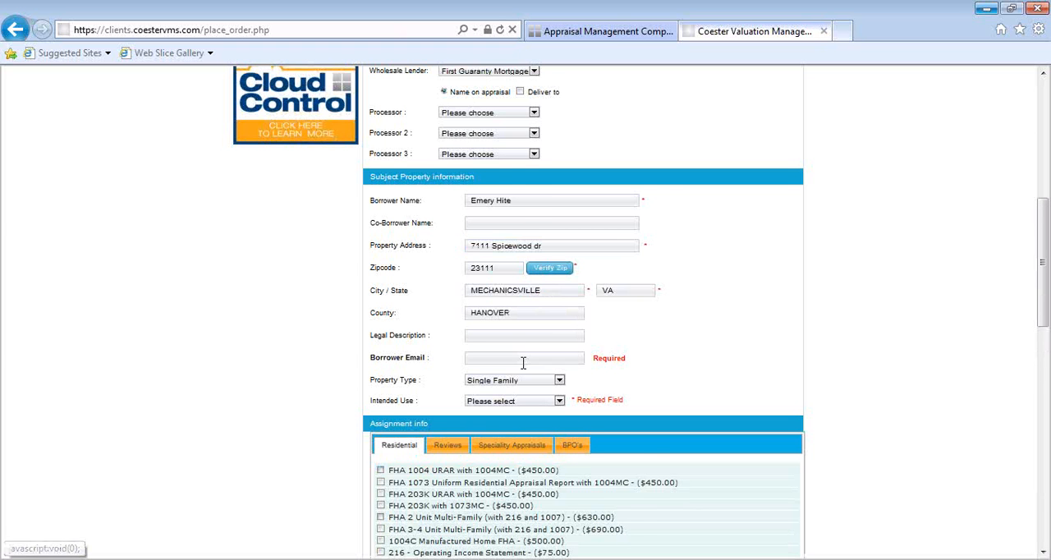
pyautogui.scroll(-2, 524, 378)
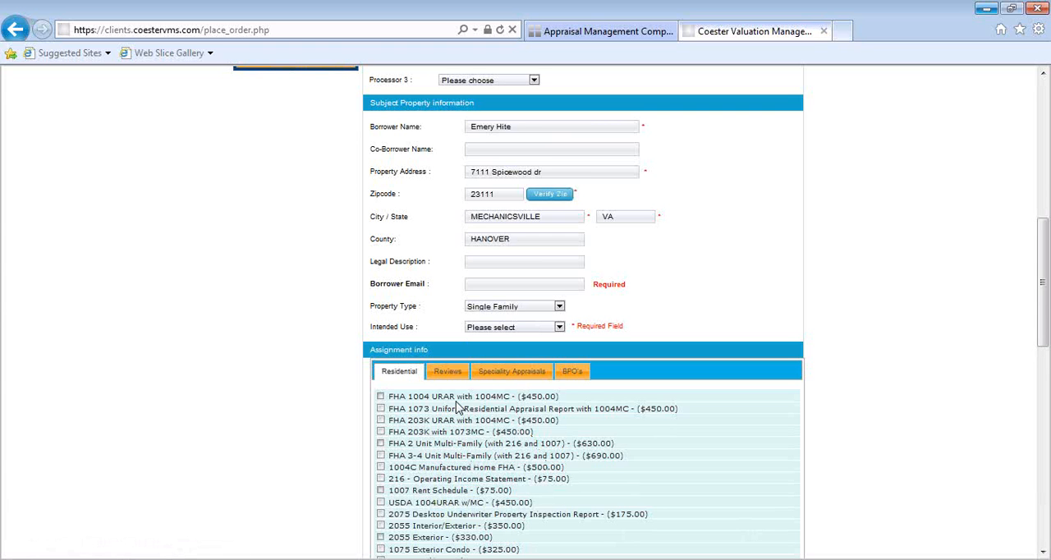
pyautogui.scroll(2, 814, 262)
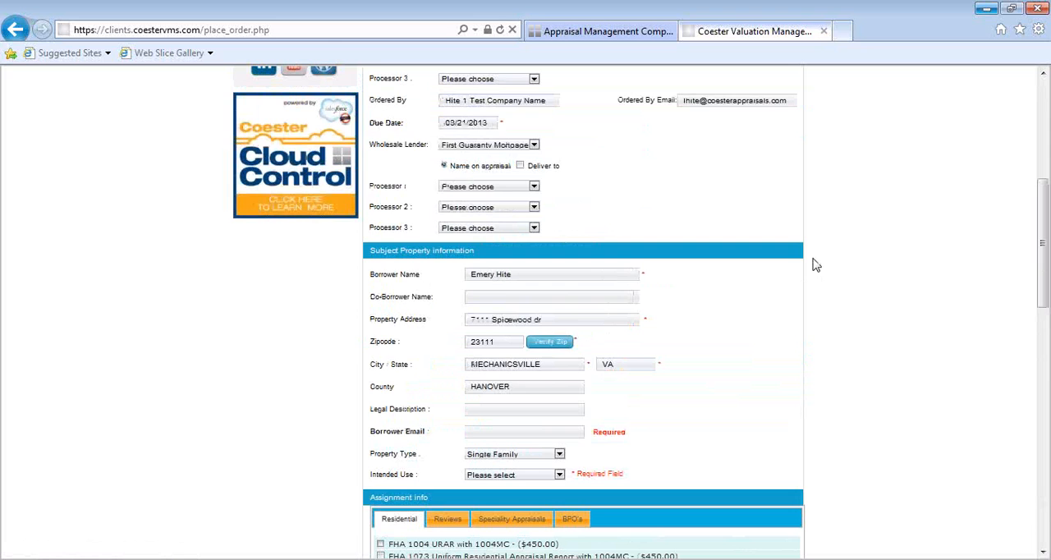
pyautogui.scroll(-4, 814, 264)
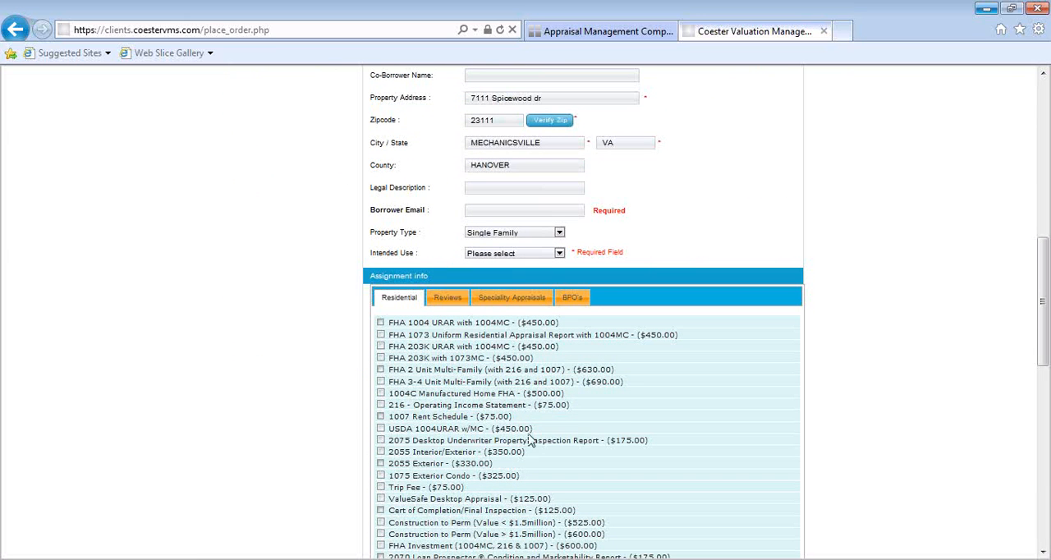
pyautogui.click(504, 186)
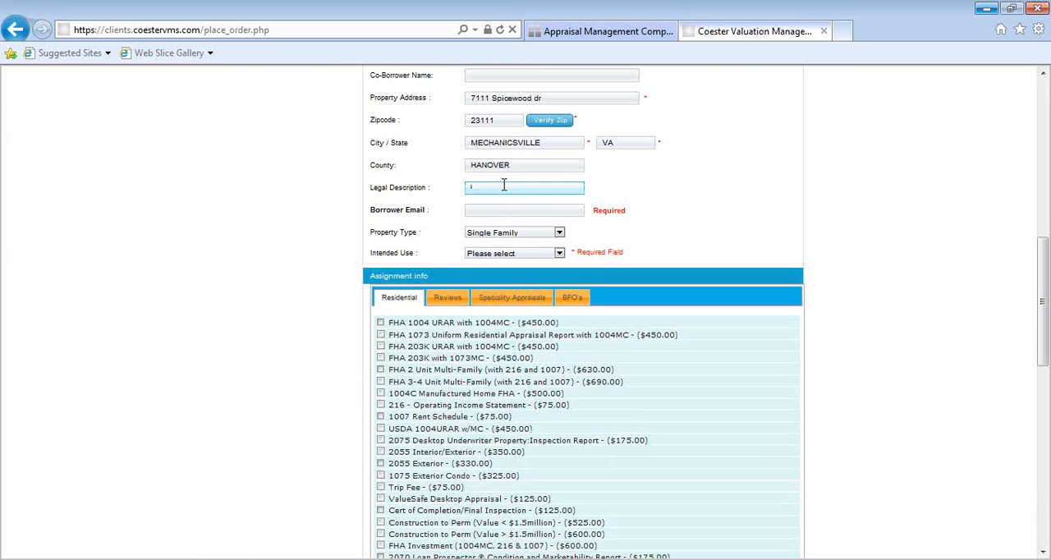
pyautogui.click(510, 211)
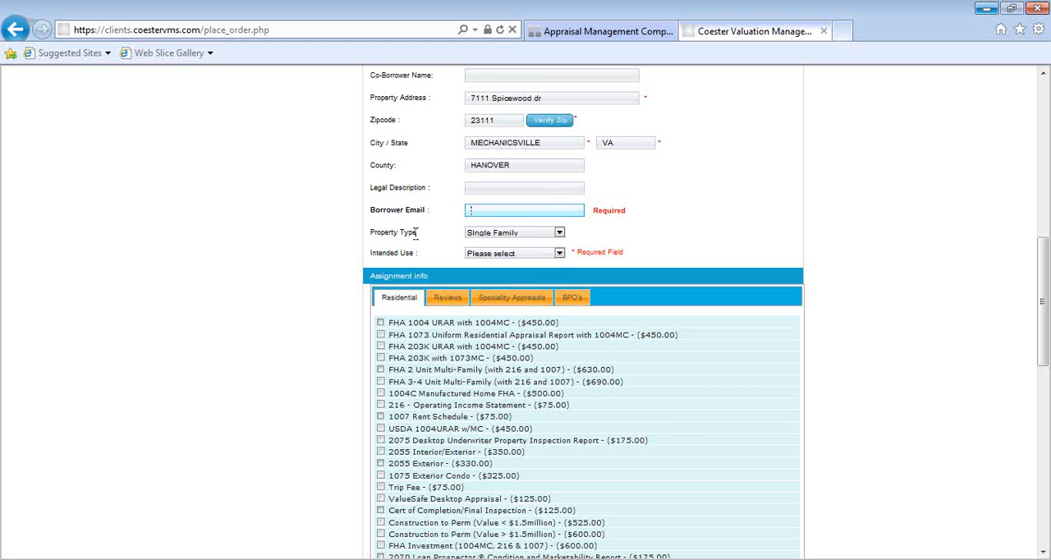
# - Set the subject property's type to Single Family and its intended use to Purchase
pyautogui.click(558, 233)
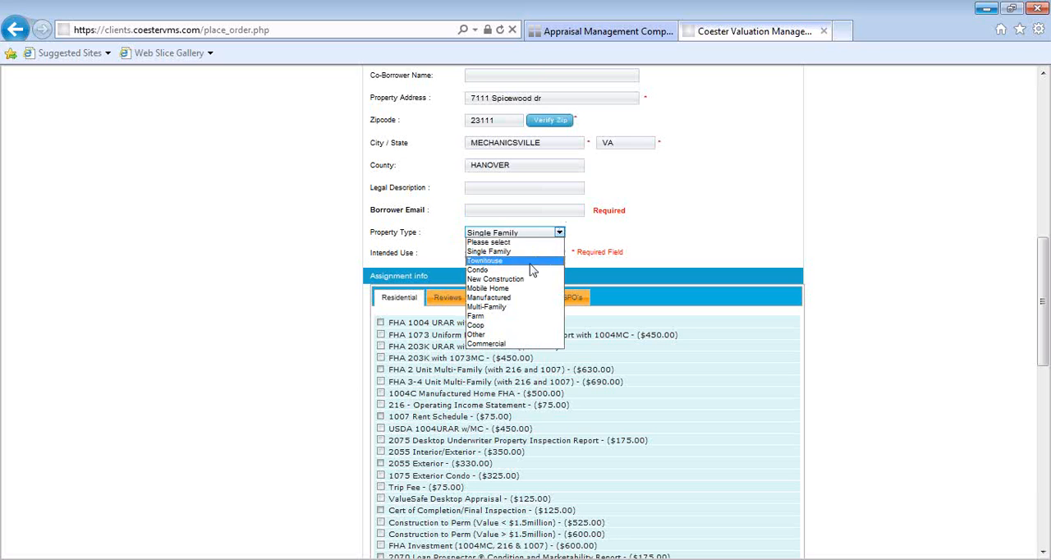
pyautogui.click(502, 254)
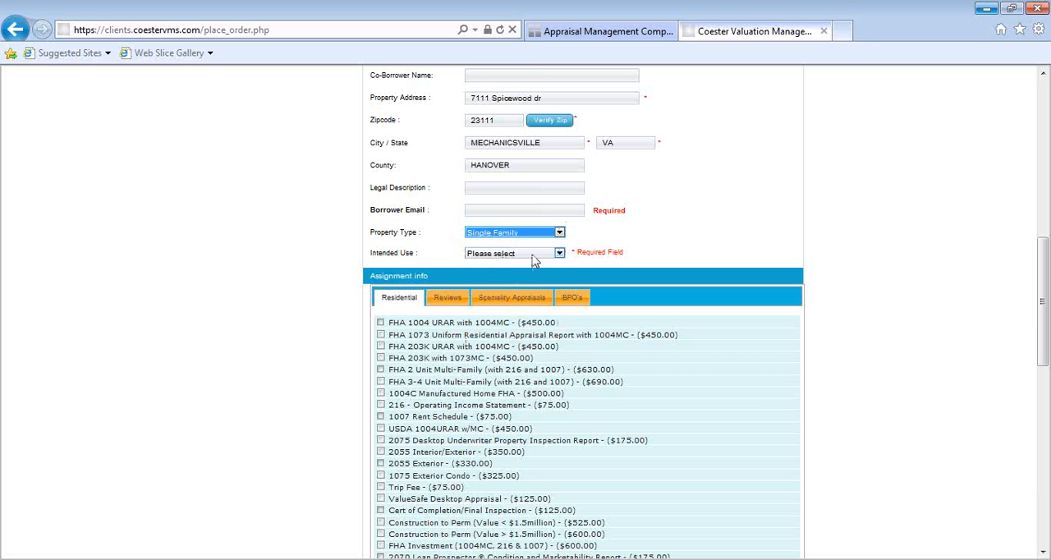
pyautogui.click(559, 254)
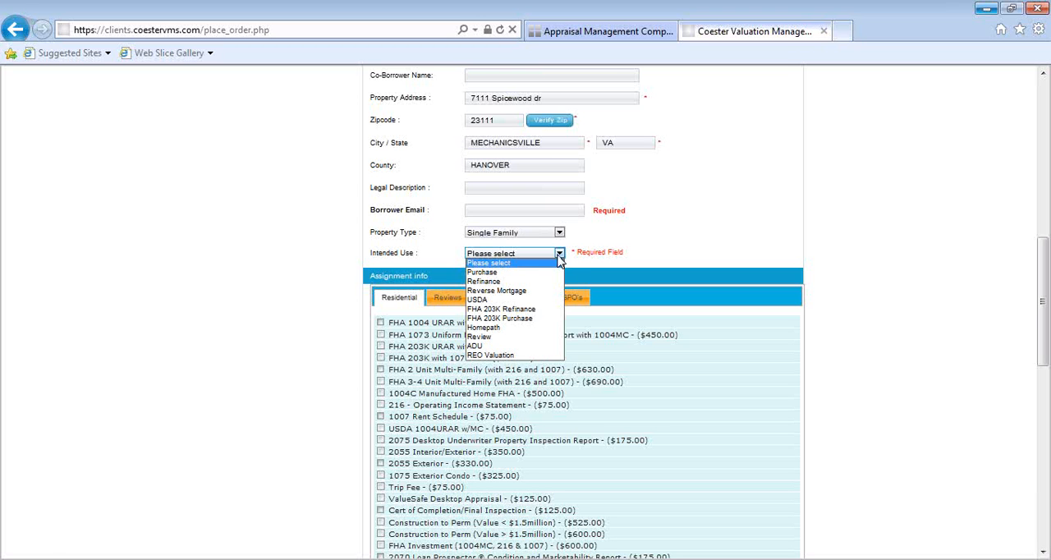
pyautogui.click(503, 272)
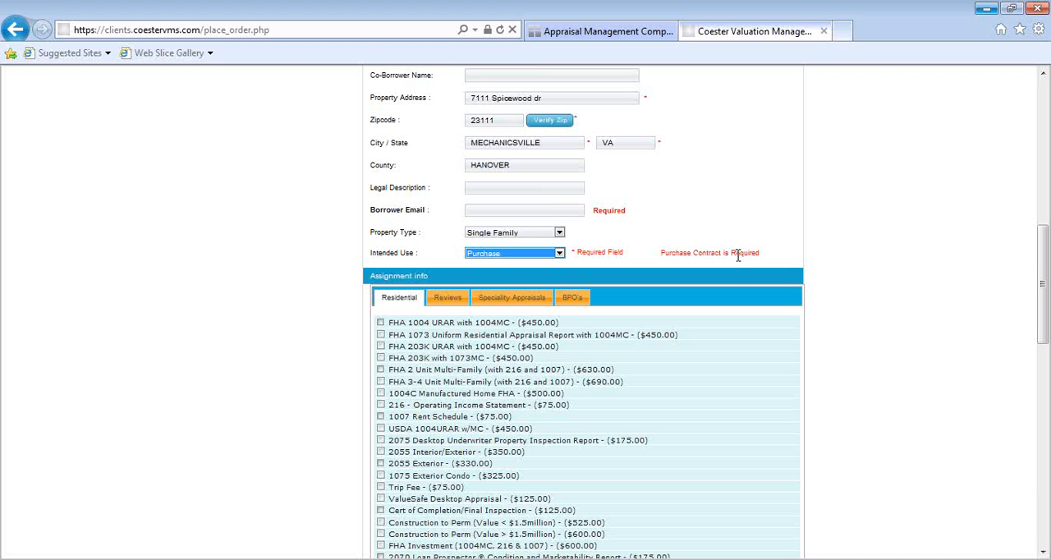
pyautogui.click(344, 262)
# - Select the FHA 1004 URAR with 1004MC residential appraisal in the assignment information
pyautogui.scroll(-3, 343, 261)
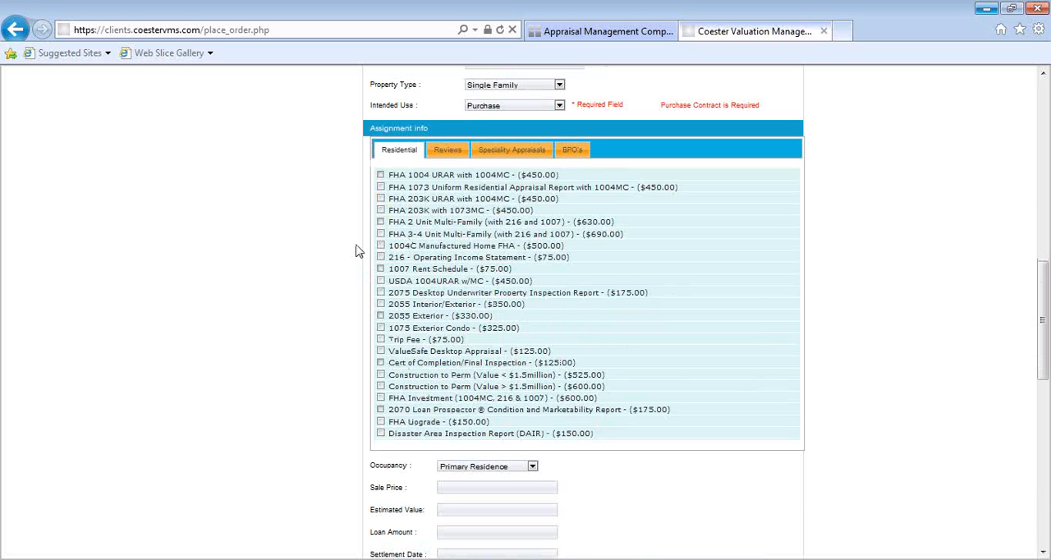
pyautogui.click(380, 175)
pyautogui.click(380, 316)
pyautogui.click(380, 316)
# - Try Investment occupancy with the 216 - Operating Income Statement and 1007 Rent Schedule added to the assignment
pyautogui.scroll(-3, 321, 277)
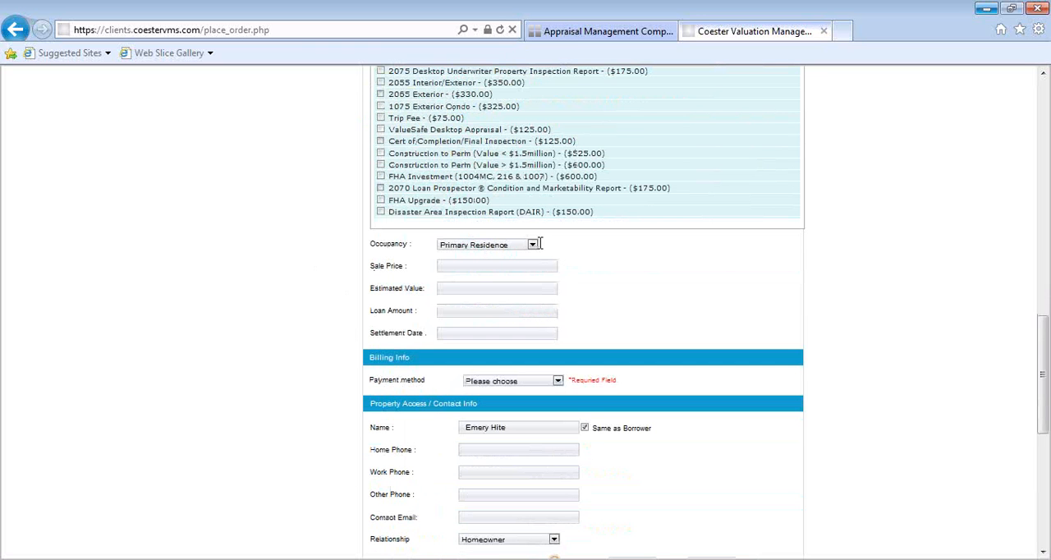
pyautogui.click(534, 244)
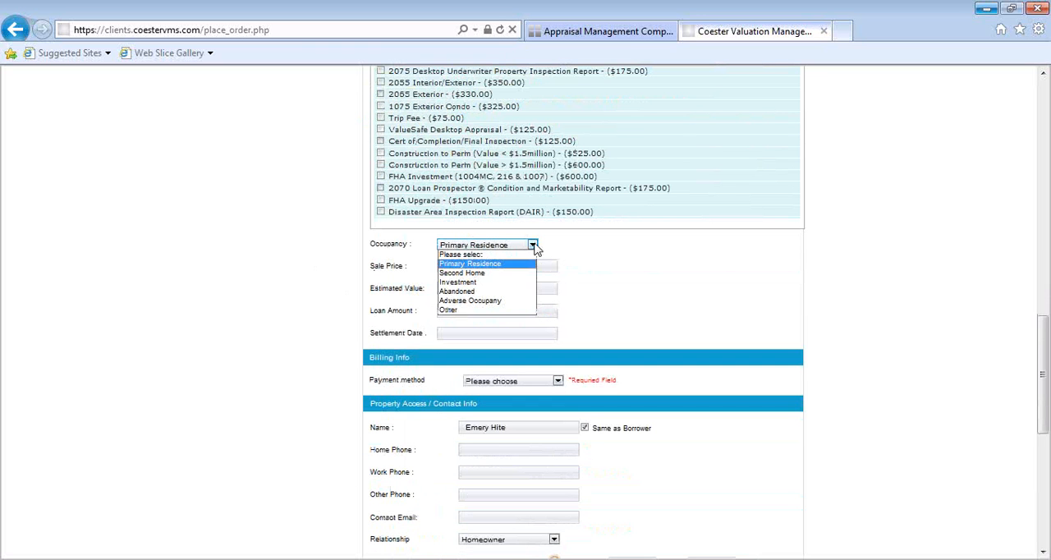
pyautogui.click(479, 283)
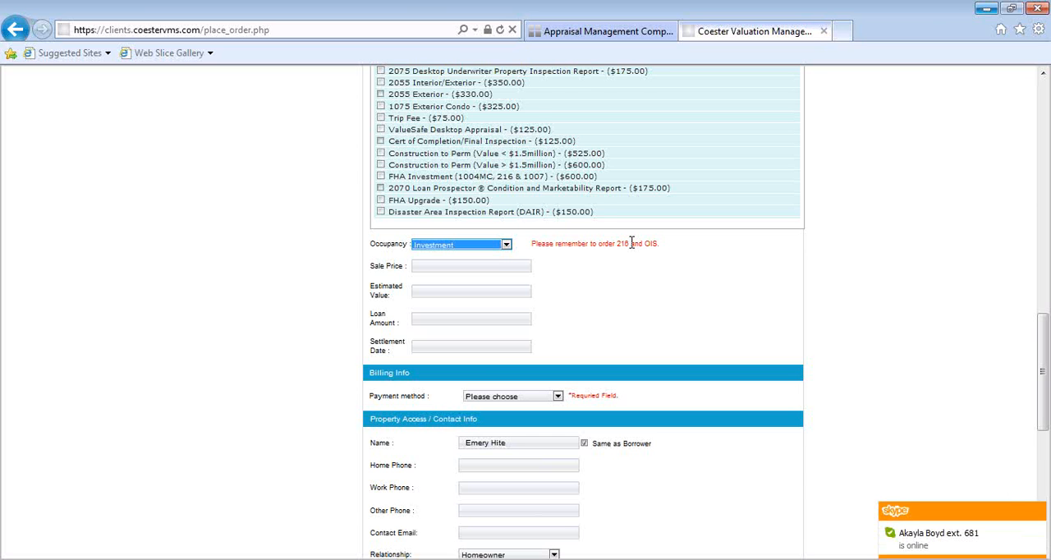
pyautogui.scroll(3, 629, 244)
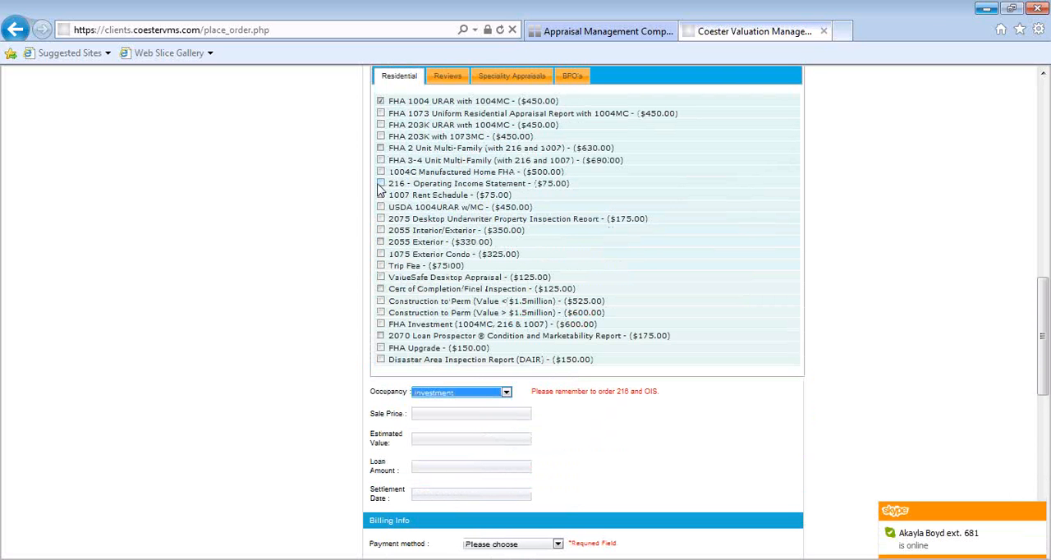
pyautogui.click(380, 184)
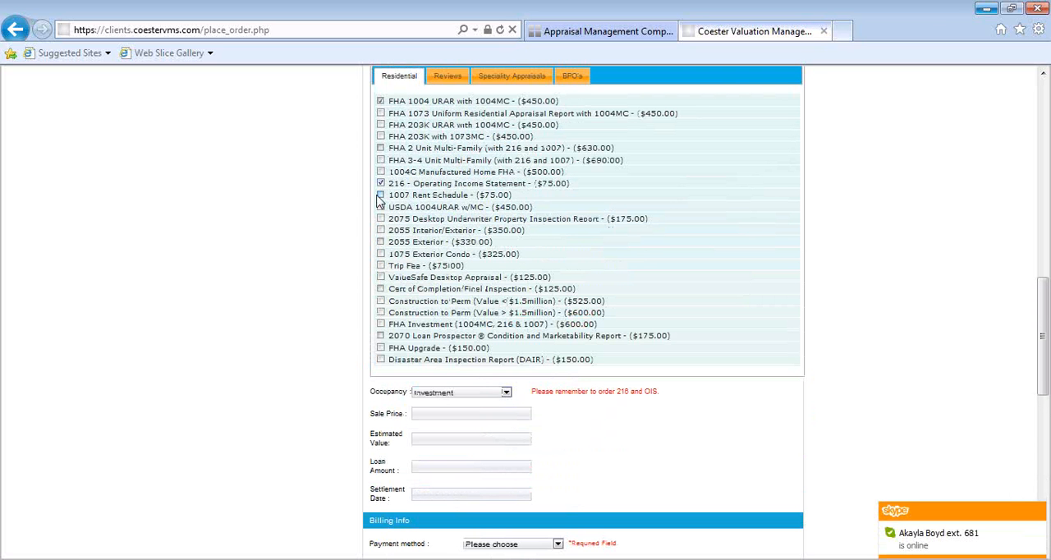
pyautogui.click(380, 195)
# - Remove the 1007 Rent Schedule and 216 - Operating Income Statement and return the occupancy to Primary Residence
pyautogui.click(380, 195)
pyautogui.click(380, 184)
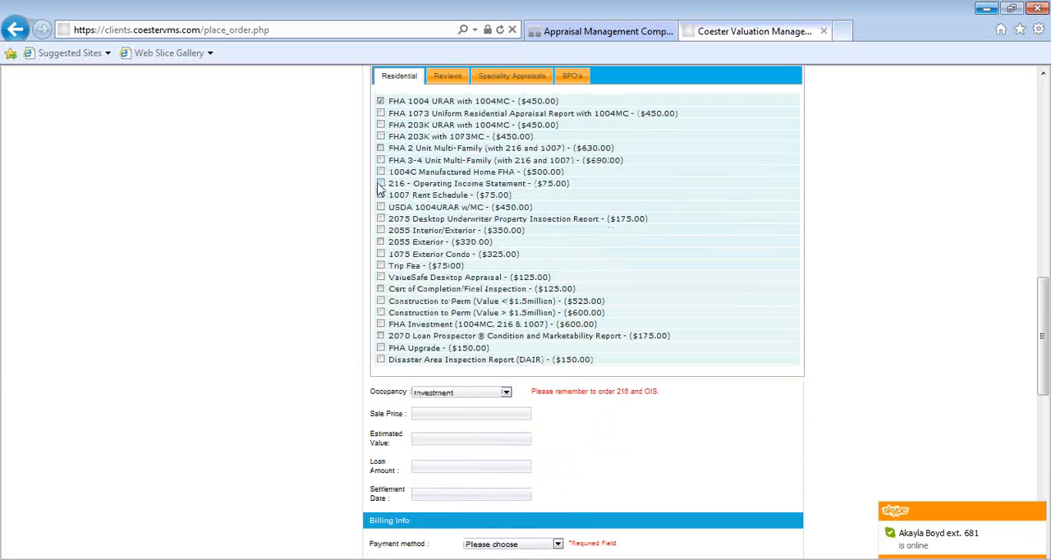
pyautogui.click(506, 392)
pyautogui.click(494, 413)
# - Enter a sale price of $123,000 in the assignment information
pyautogui.scroll(-1, 690, 414)
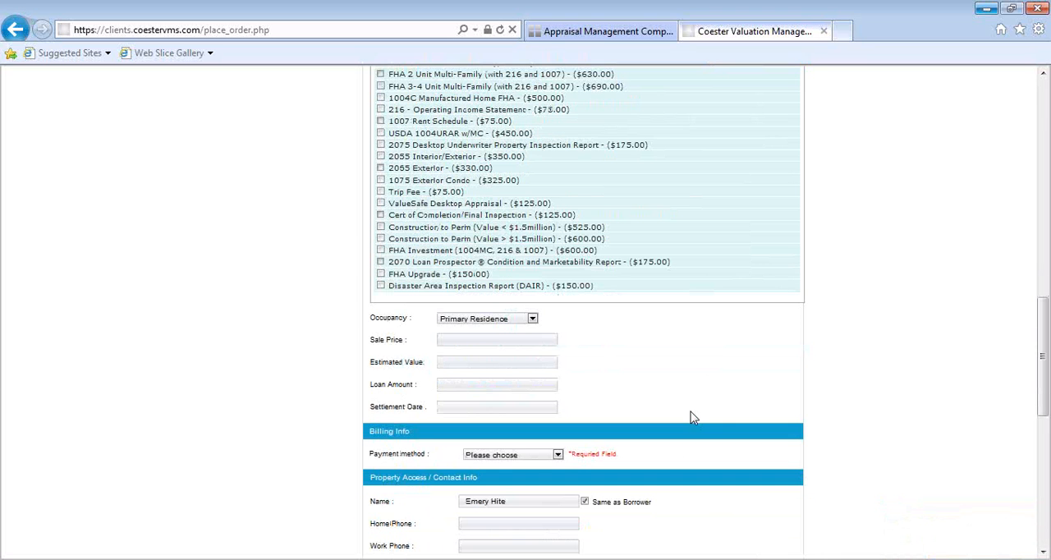
pyautogui.click(510, 341)
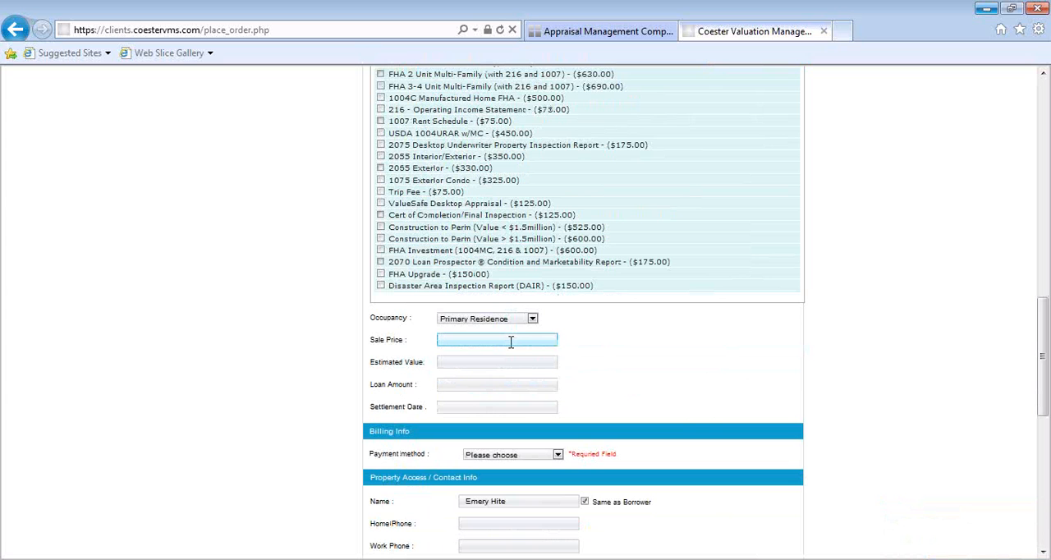
pyautogui.write('123,000')
pyautogui.click(596, 339)
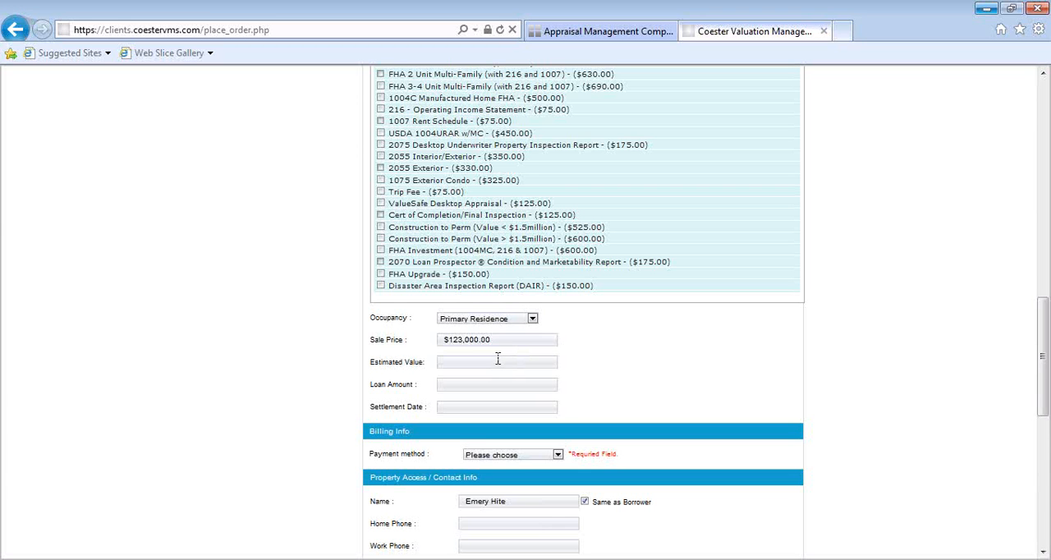
# - Set the settlement date to 03/31/2013
pyautogui.click(494, 385)
pyautogui.click(477, 411)
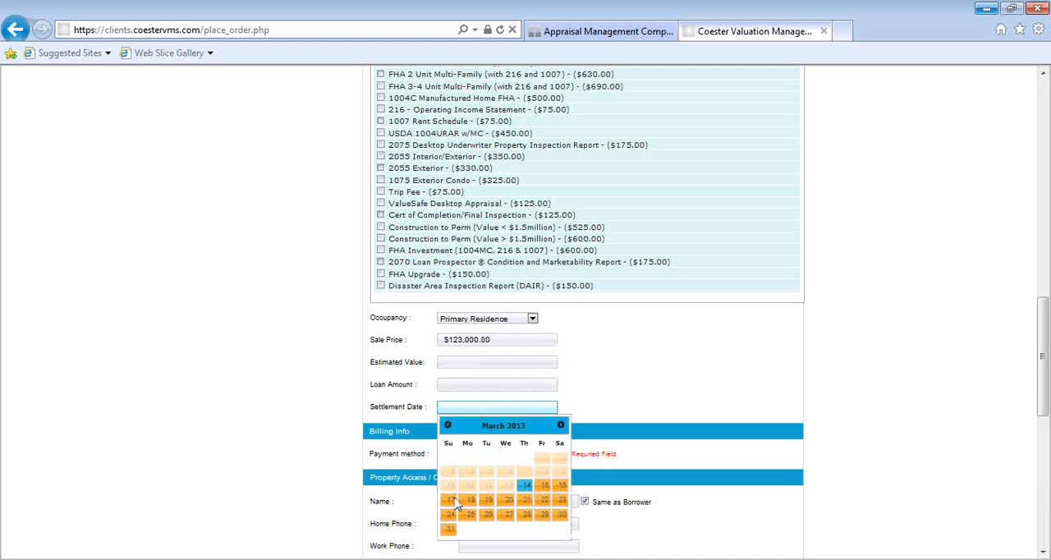
pyautogui.click(450, 531)
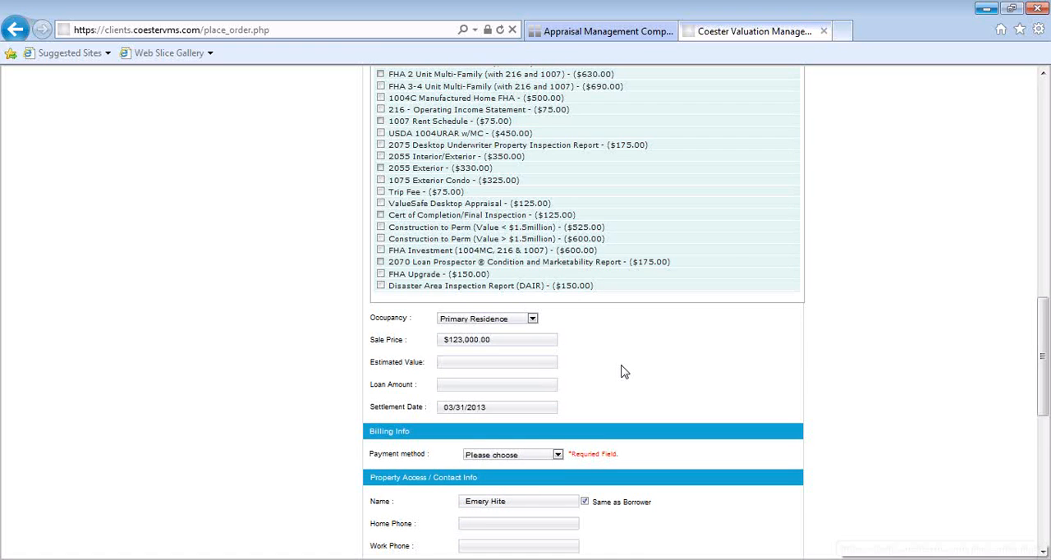
# - Choose Credit Card as the payment method in the billing information
pyautogui.scroll(-1, 626, 370)
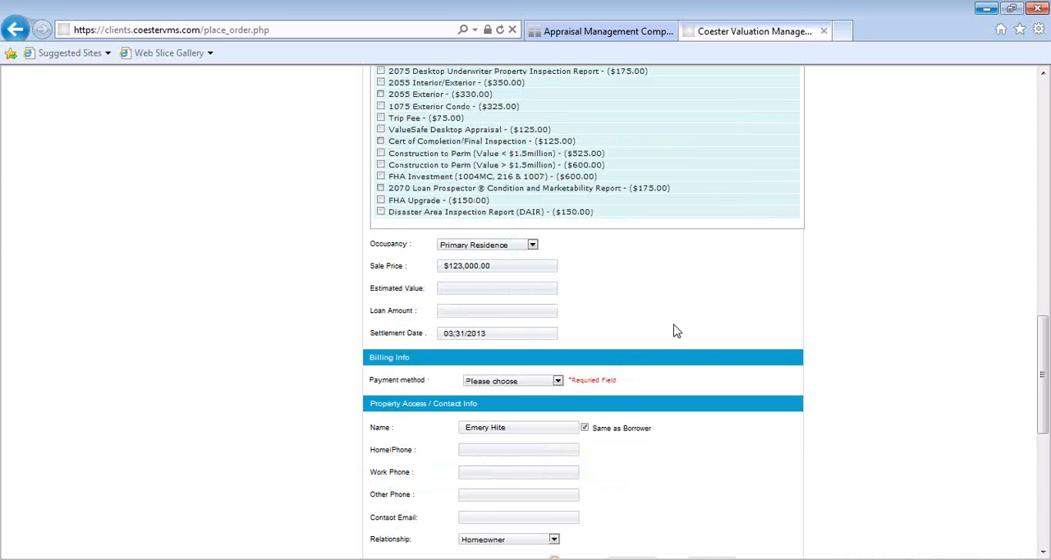
pyautogui.scroll(-1, 676, 329)
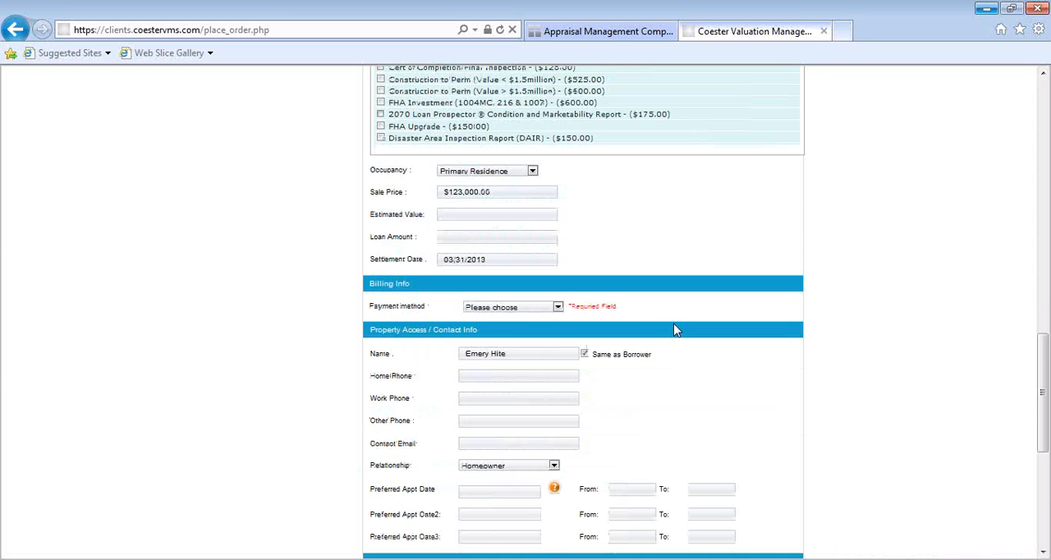
pyautogui.click(555, 308)
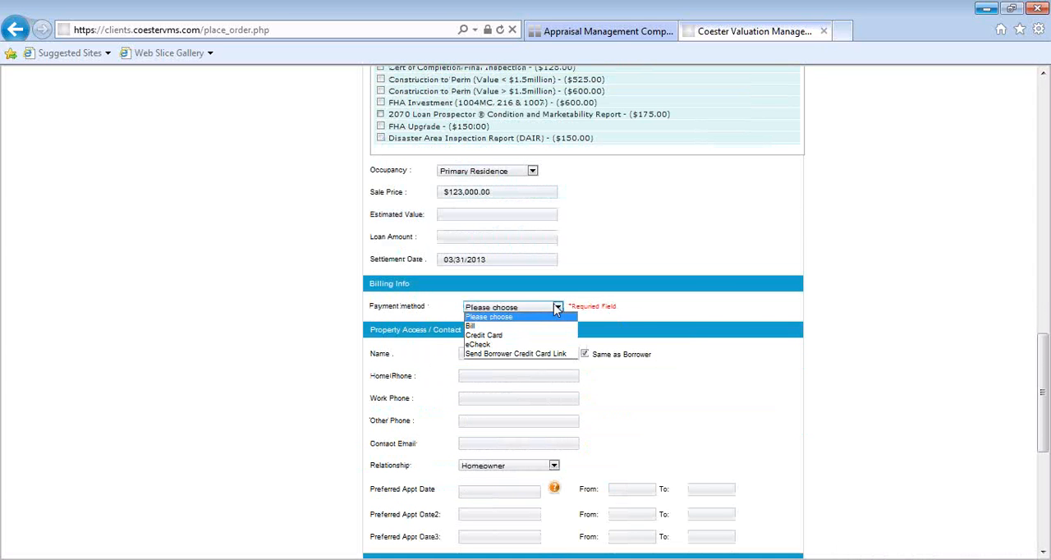
pyautogui.click(535, 343)
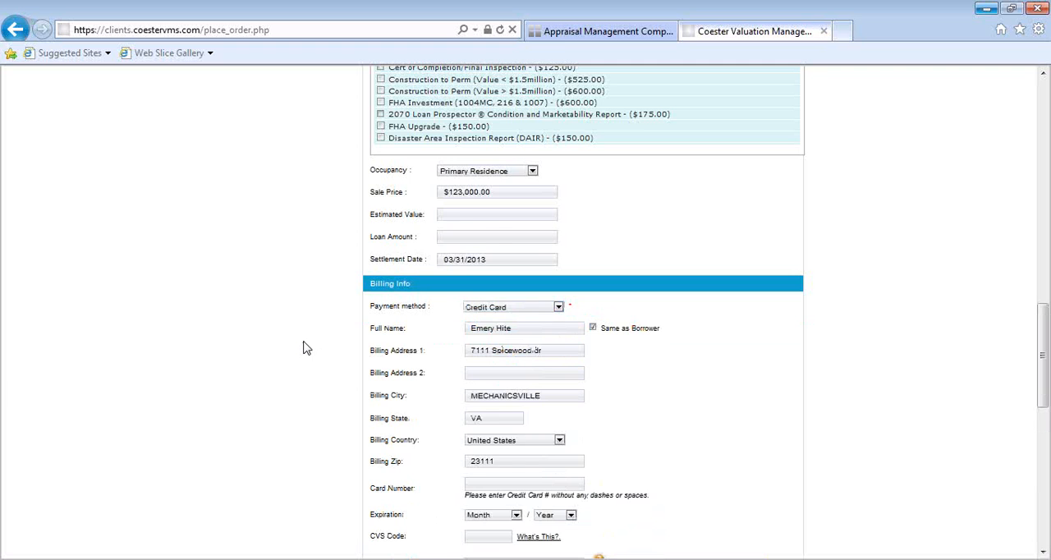
# - Stop using the borrower's details for billing and enter the cardholder's full name instead
pyautogui.scroll(-2, 303, 348)
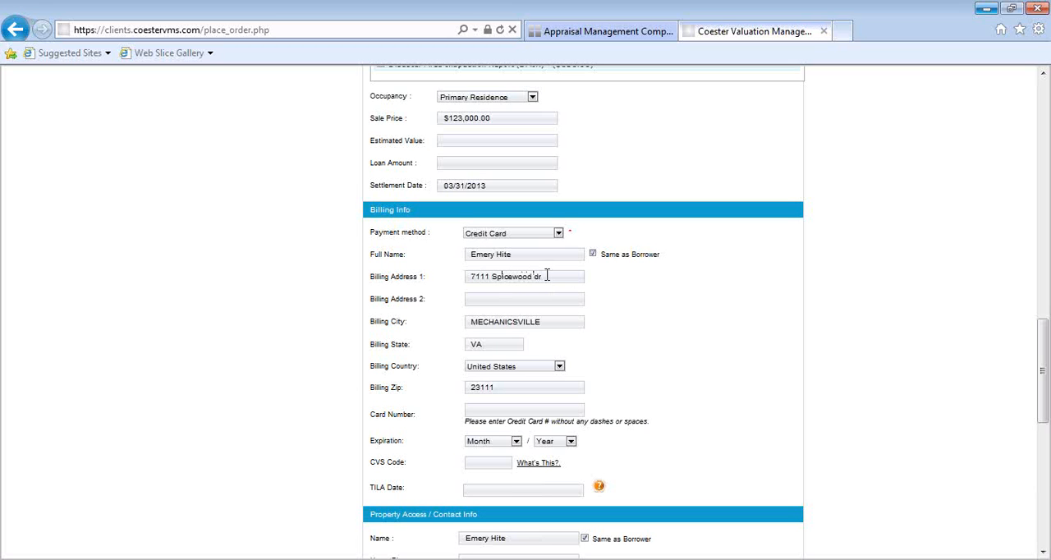
pyautogui.click(593, 254)
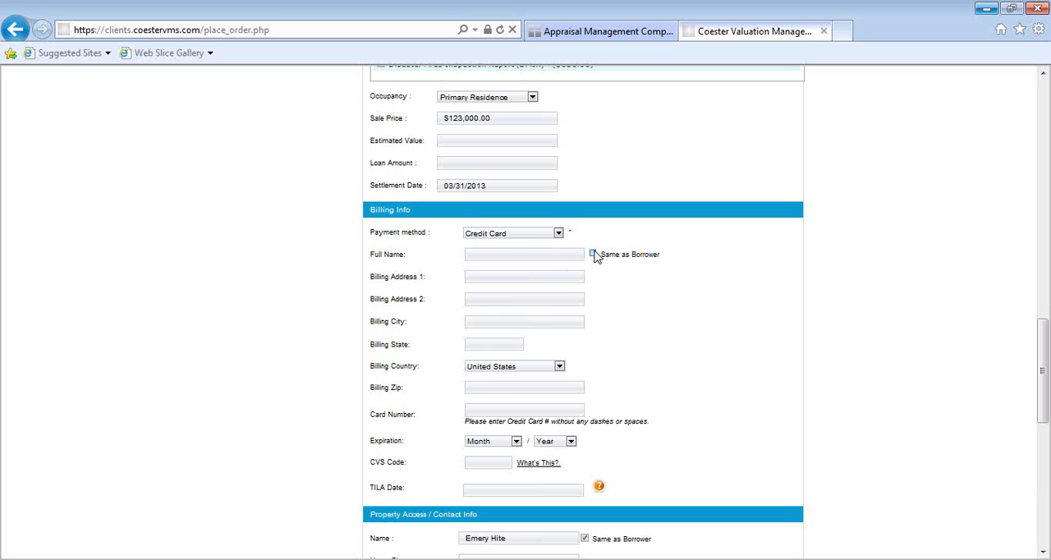
pyautogui.click(518, 254)
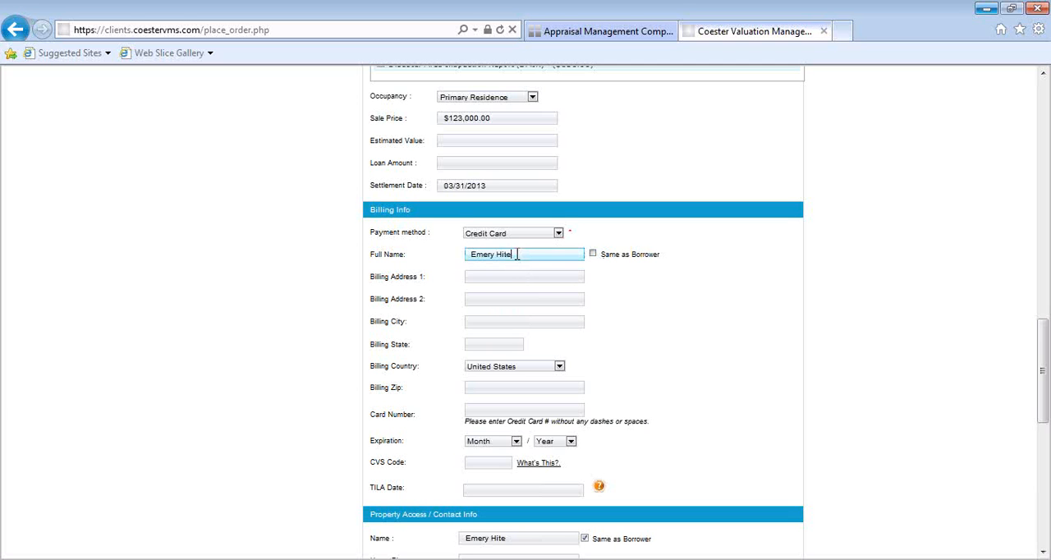
pyautogui.click(508, 276)
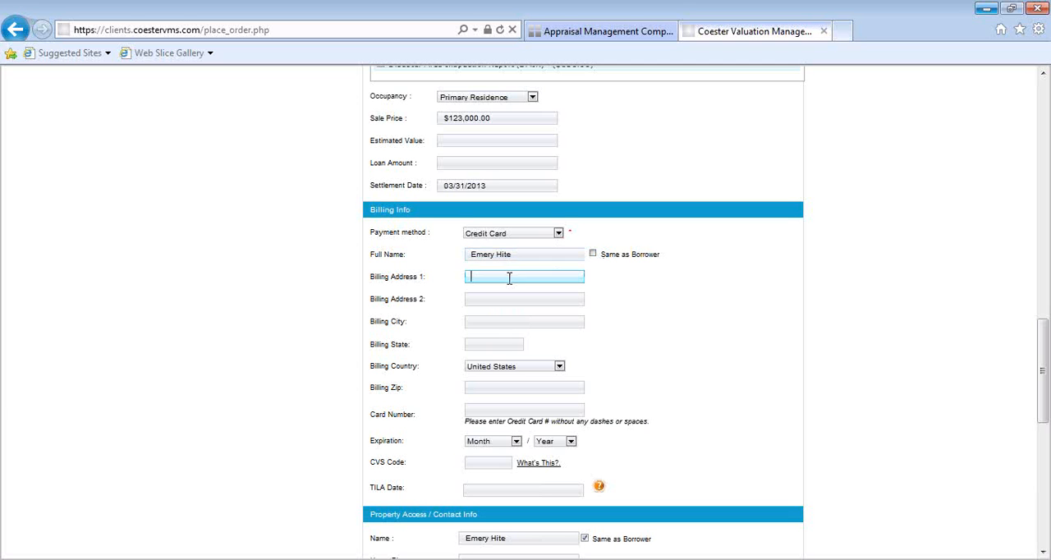
pyautogui.click(493, 344)
pyautogui.scroll(-2, 497, 386)
pyautogui.click(481, 259)
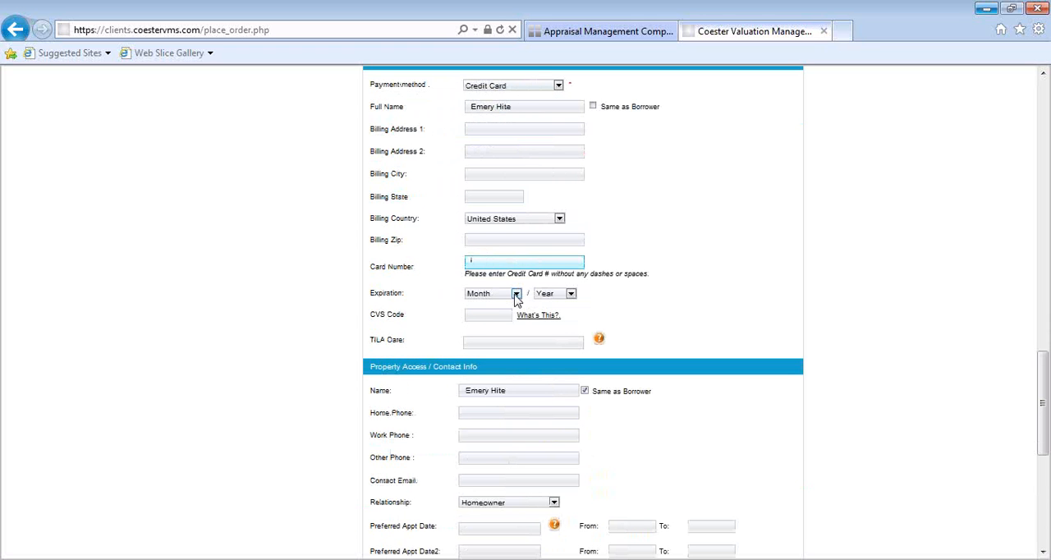
pyautogui.click(493, 319)
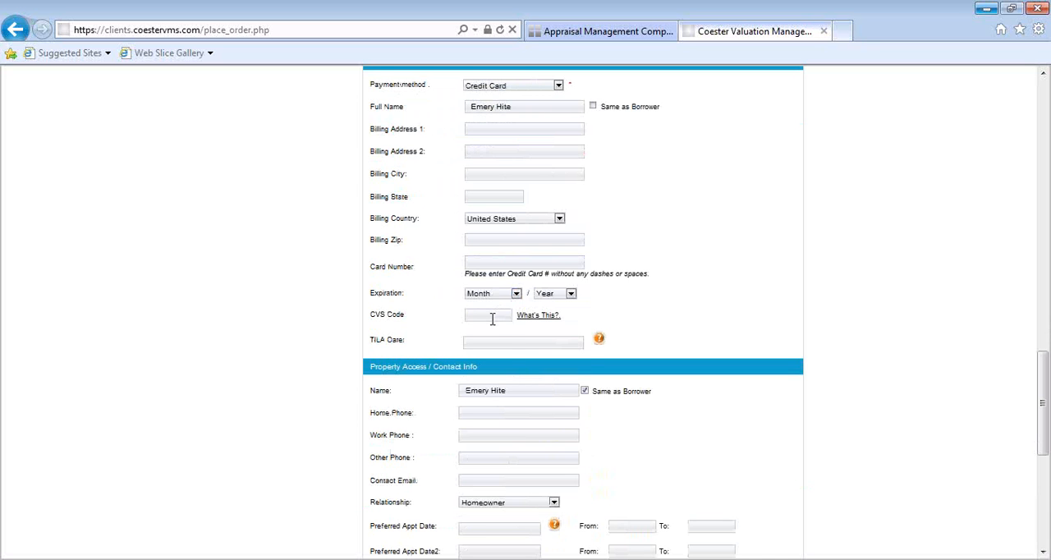
# - Set the TILA date in the billing information to 03/18/2013
pyautogui.click(512, 340)
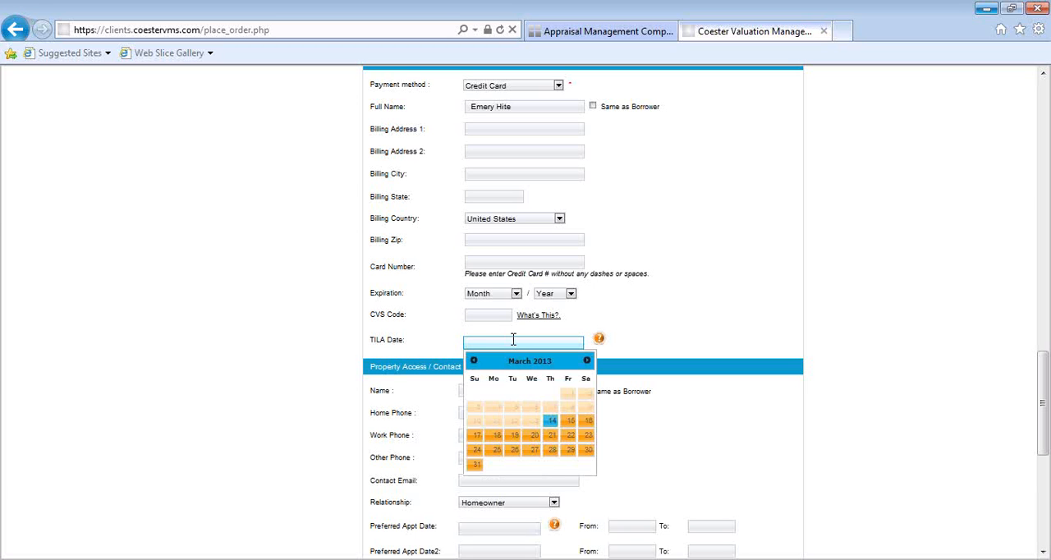
pyautogui.click(497, 436)
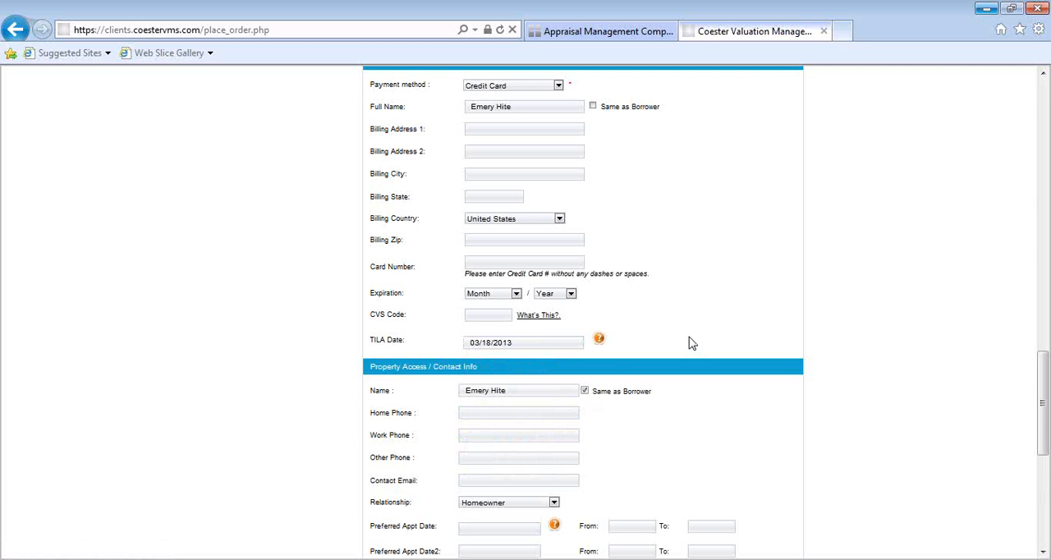
# - Clear the Same as Borrower option for property access and enter the contact person's full name
pyautogui.scroll(-1, 692, 343)
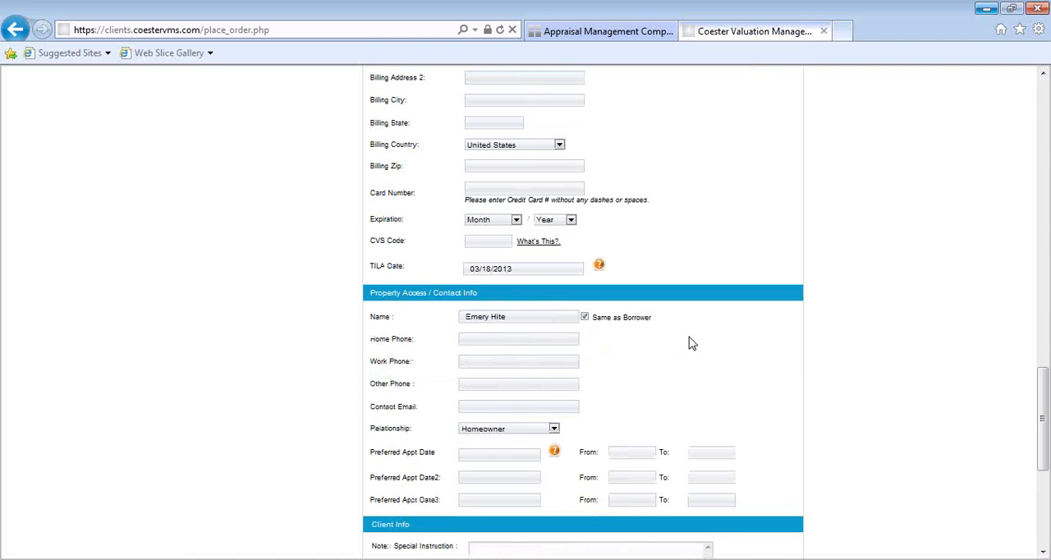
pyautogui.scroll(-1, 693, 343)
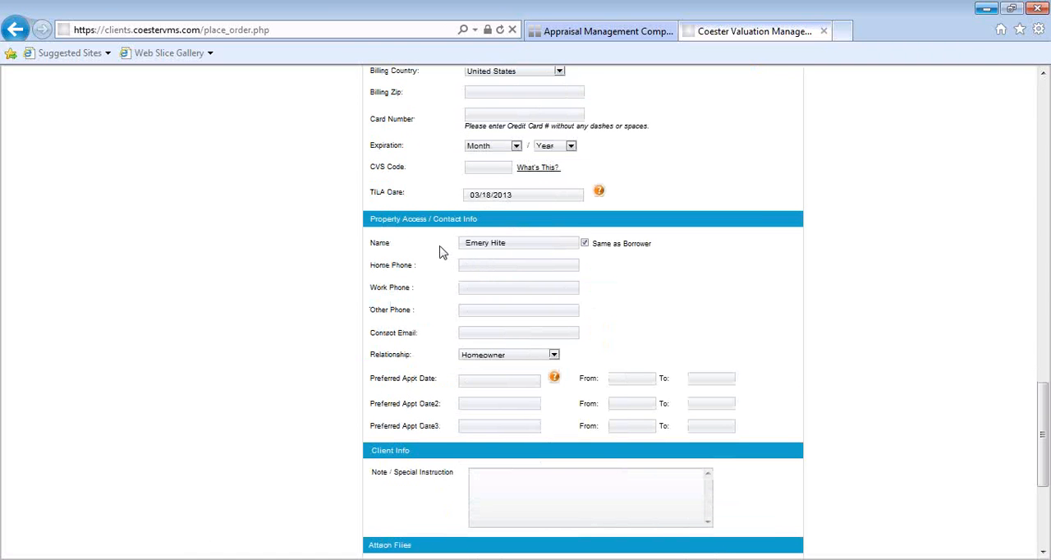
pyautogui.click(584, 244)
pyautogui.click(572, 244)
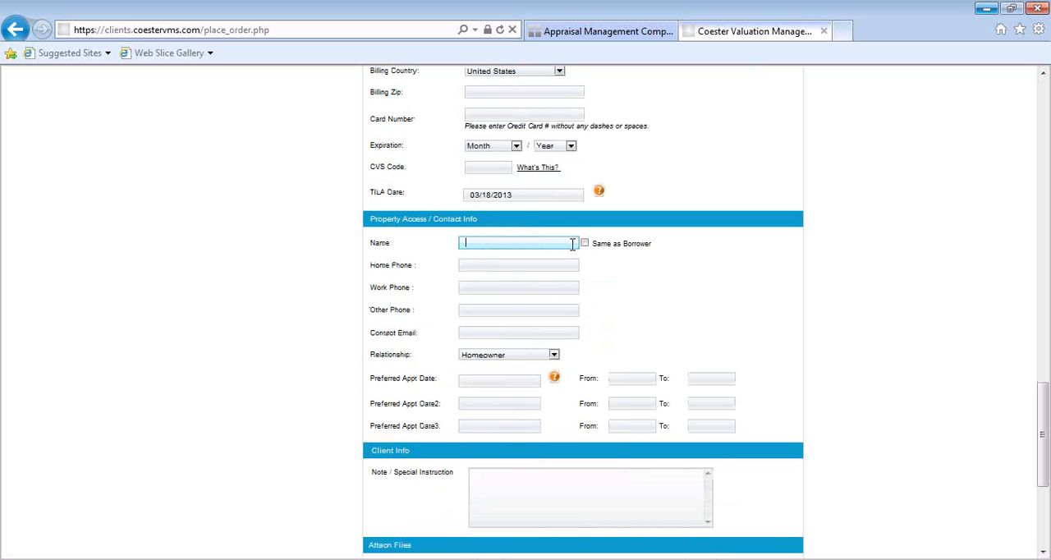
pyautogui.click(556, 266)
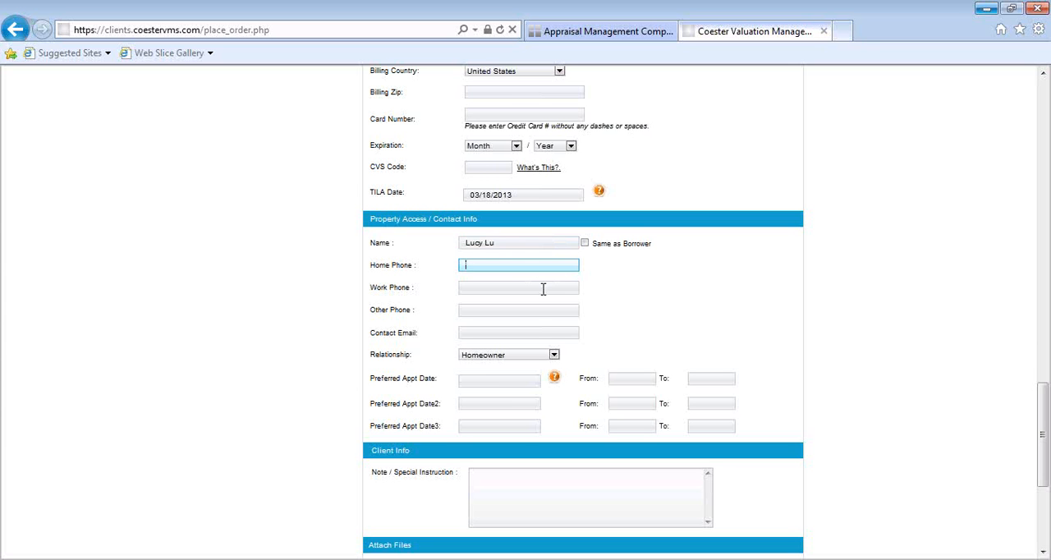
# - Set the property access contact's relationship to Agent and make the contact email ready for entry
pyautogui.click(554, 354)
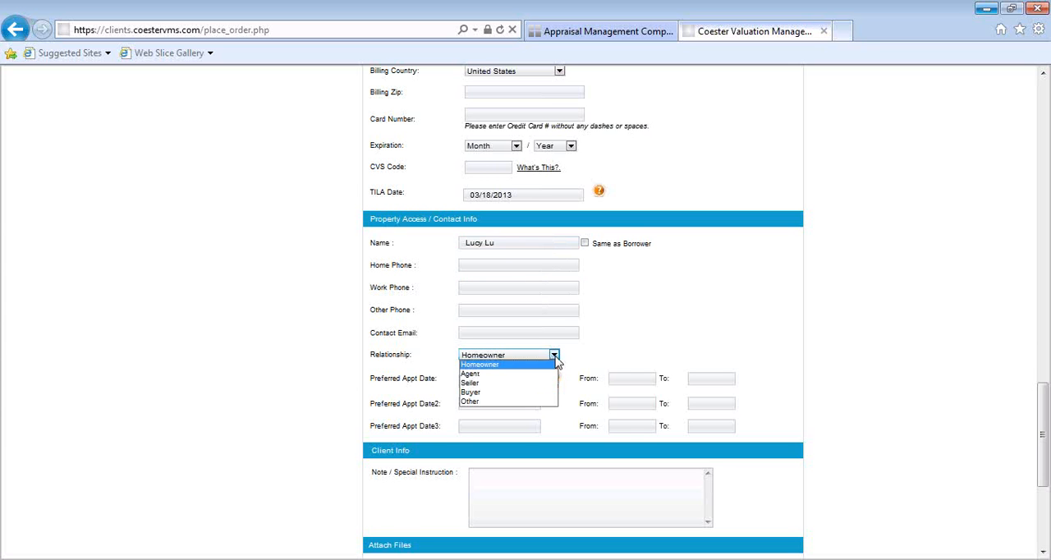
pyautogui.click(542, 373)
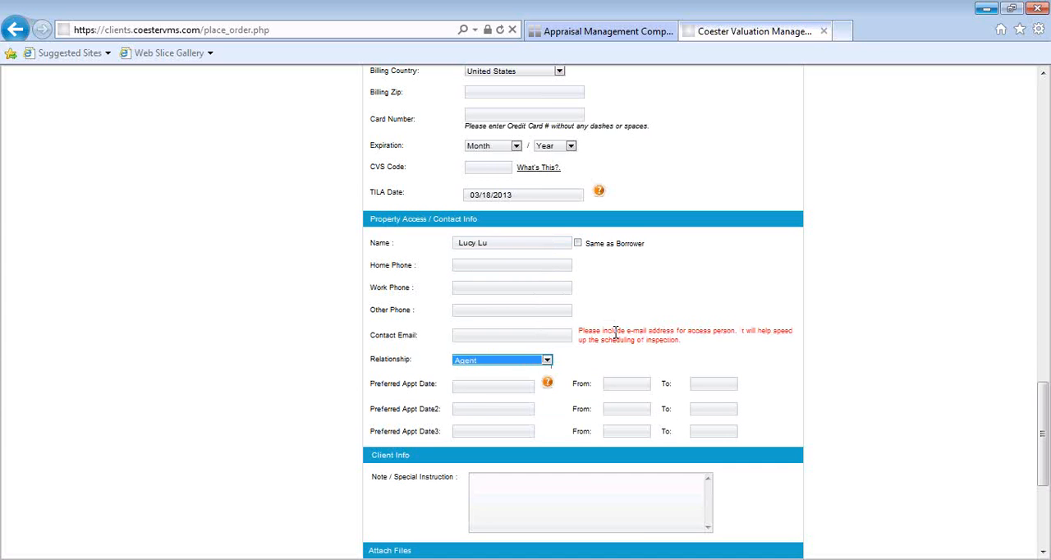
pyautogui.click(511, 334)
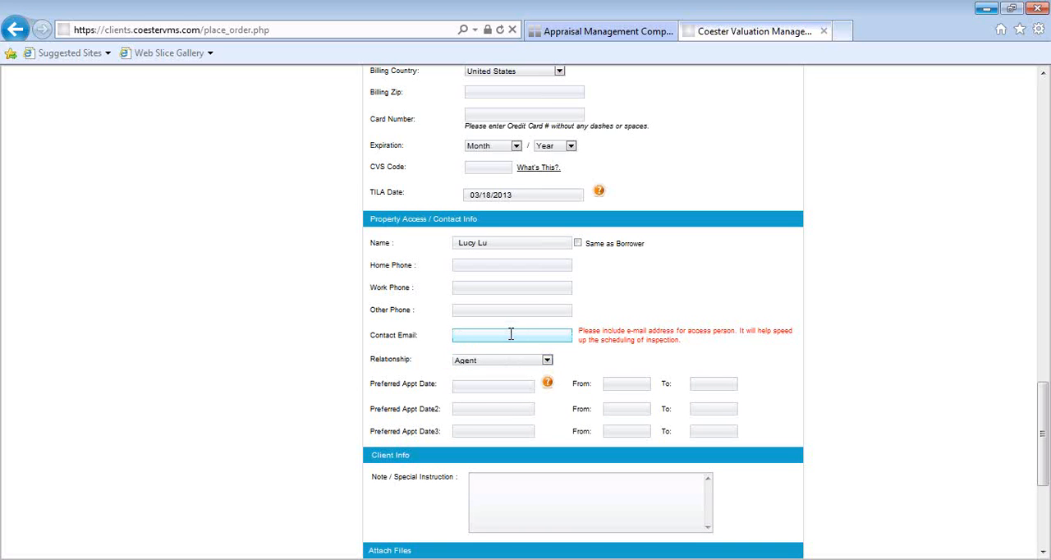
pyautogui.click(486, 386)
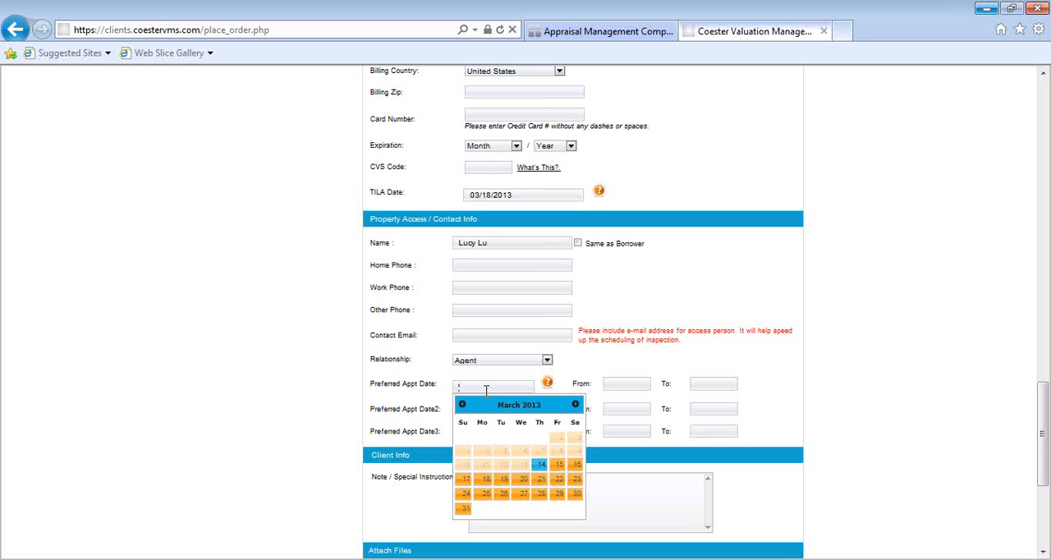
pyautogui.click(585, 371)
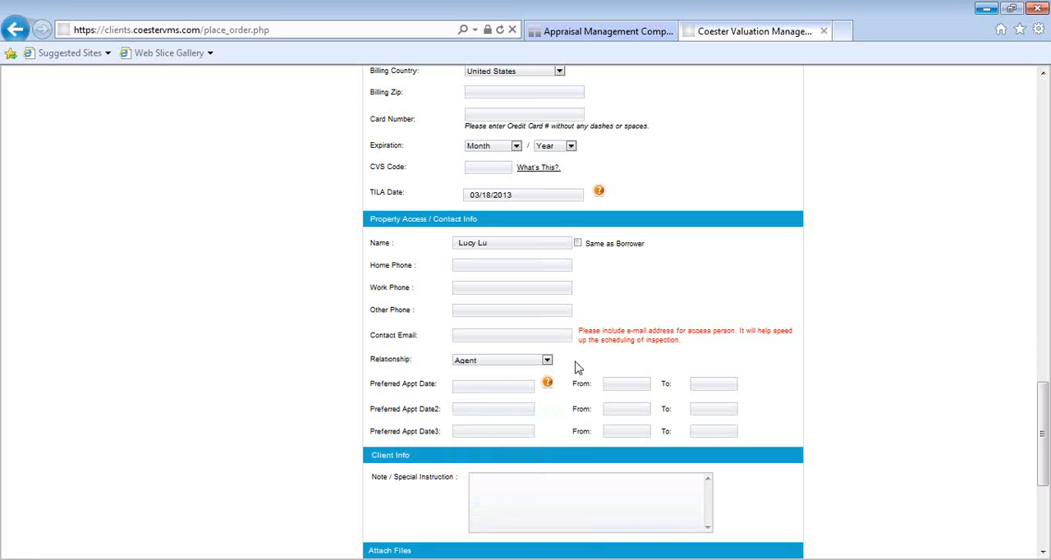
# - Enter "Complete renovation 12 months ago" as the note / special instruction in the Client Info section
pyautogui.scroll(-2, 577, 367)
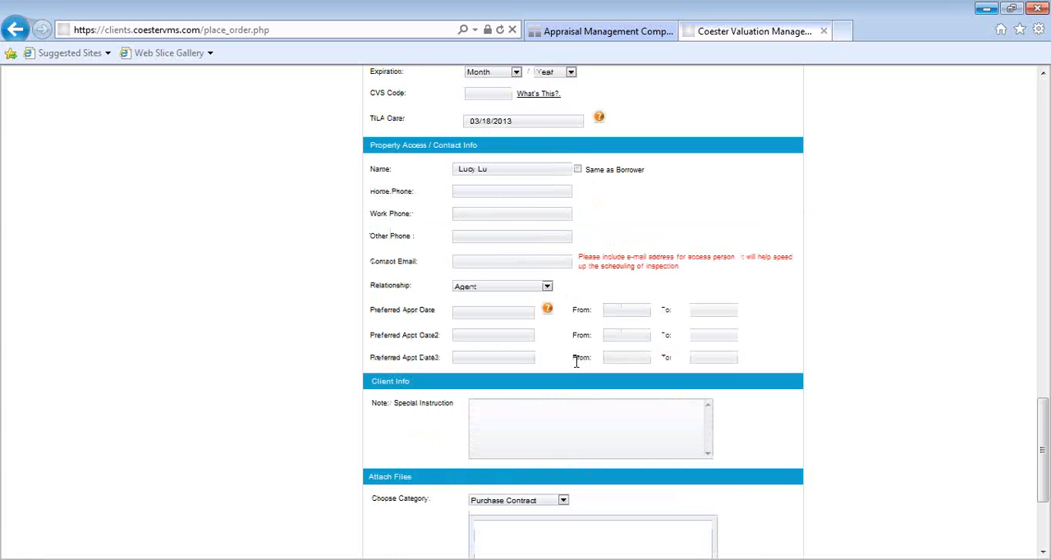
pyautogui.scroll(-2, 576, 362)
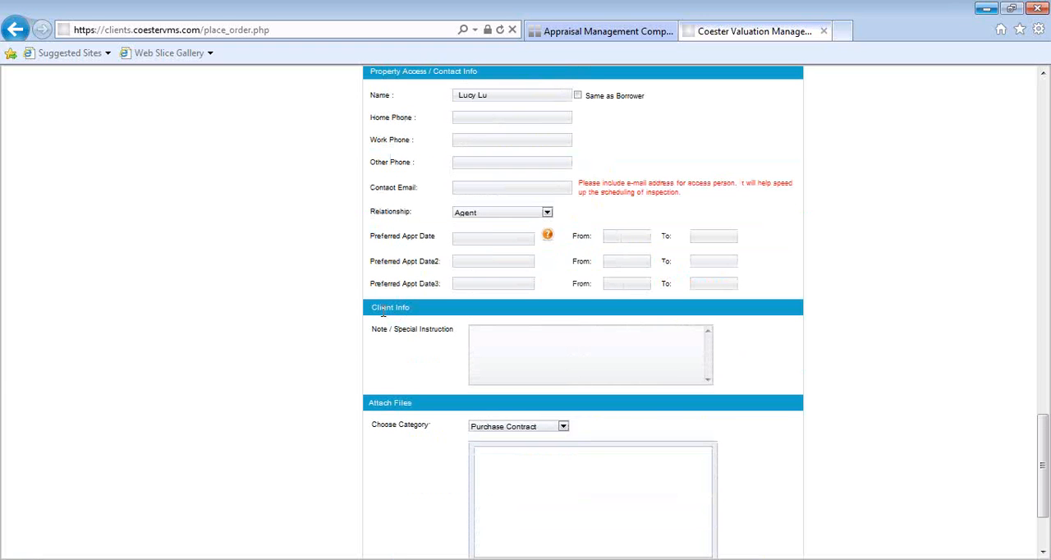
pyautogui.click(507, 336)
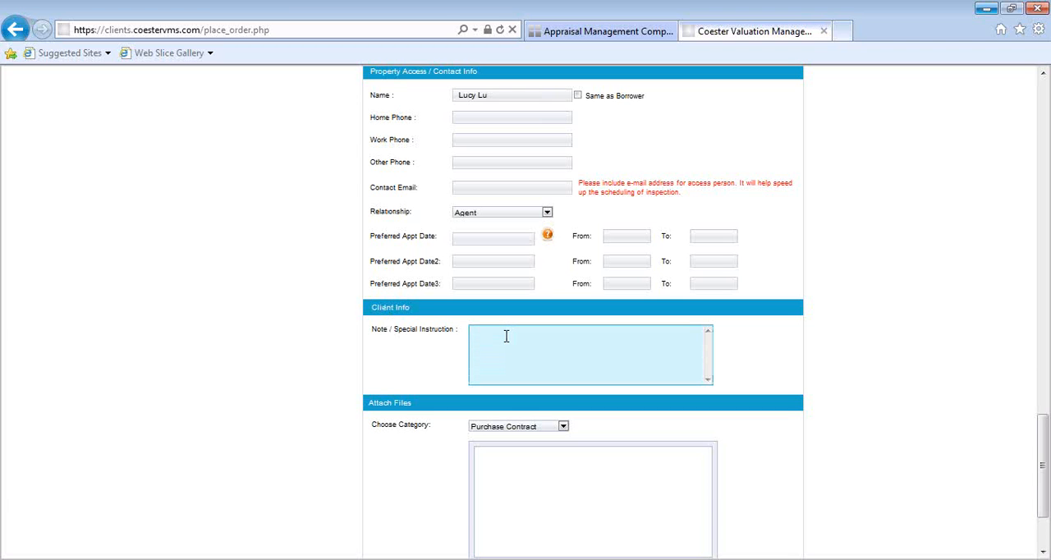
pyautogui.write('Complete renovation 12 months ago')
pyautogui.click(805, 333)
# - Attach ACI_MISMO_Delivery_rev_11252011 from the Desktop to the order under the Purchase Contract category
pyautogui.scroll(-3, 805, 332)
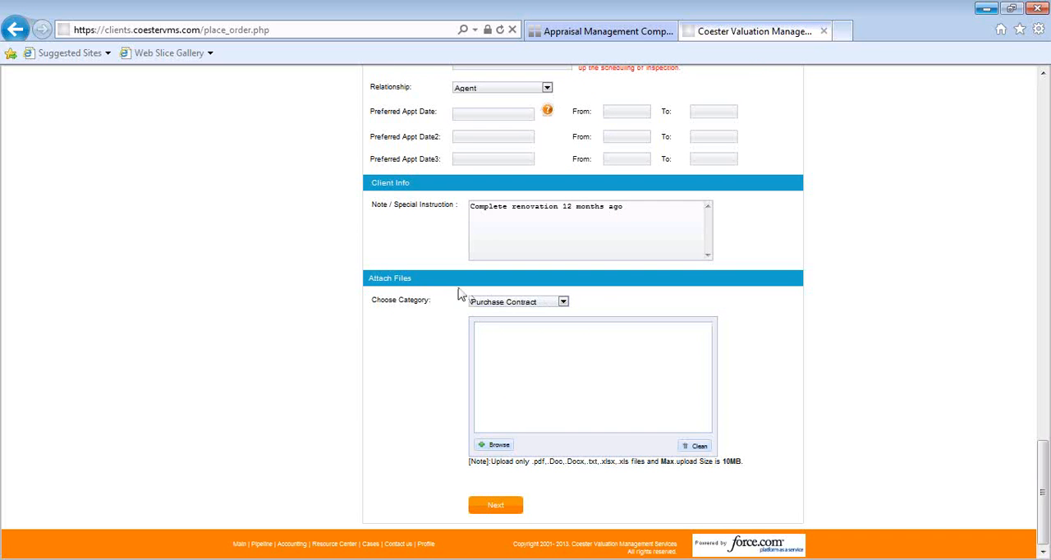
pyautogui.click(563, 303)
pyautogui.click(542, 330)
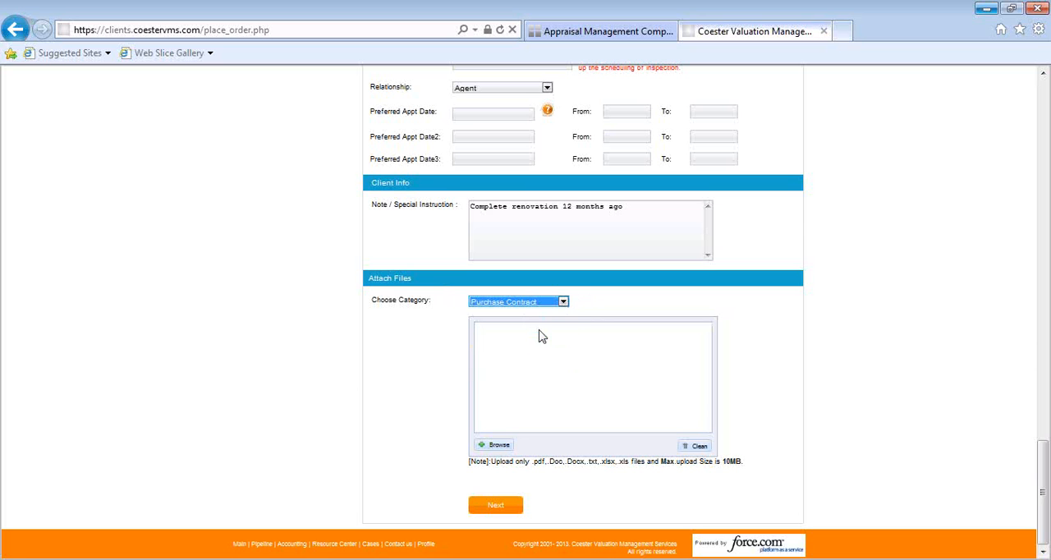
pyautogui.click(503, 446)
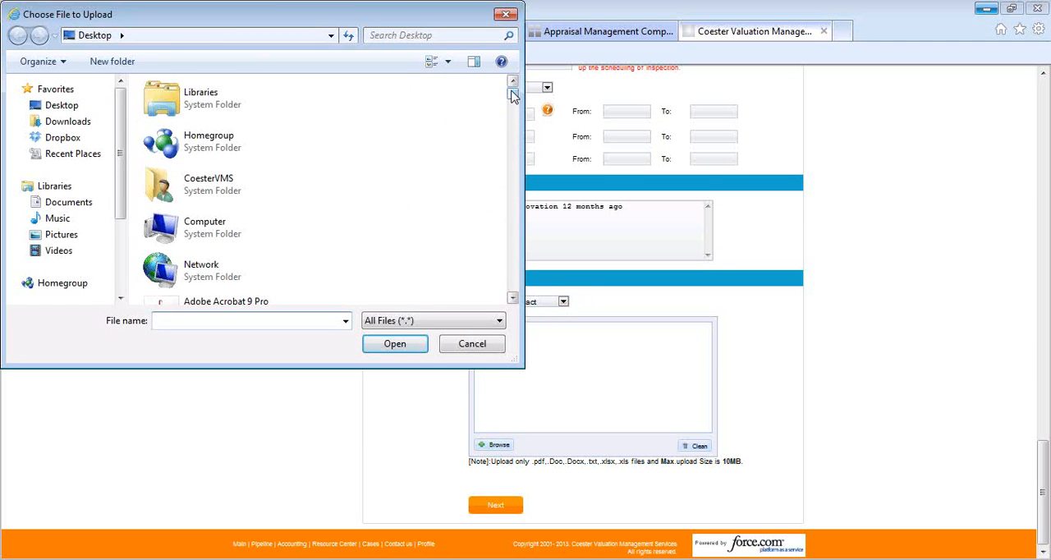
pyautogui.moveTo(512, 97); pyautogui.dragTo(522, 146)
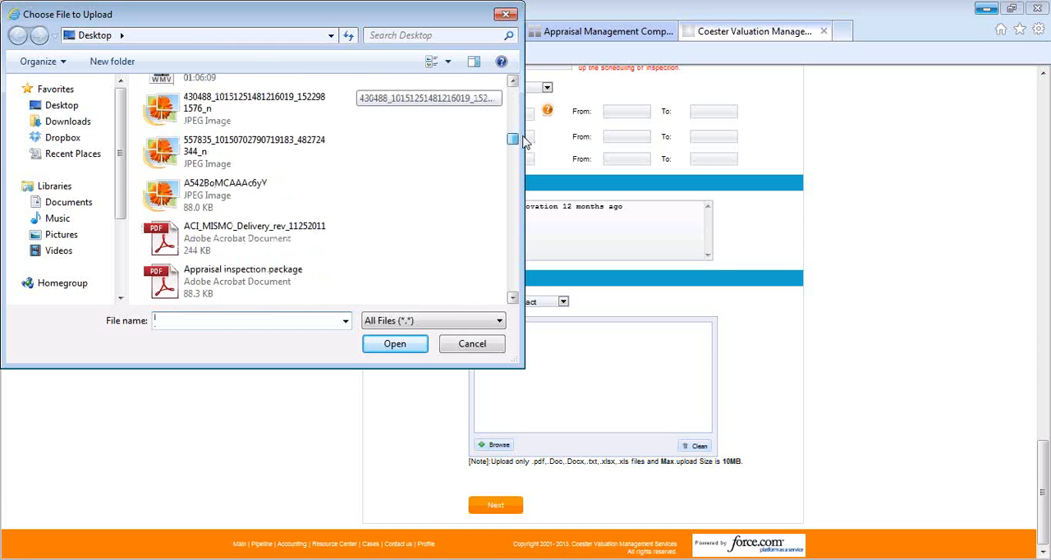
pyautogui.click(250, 246)
pyautogui.doubleClick(251, 247)
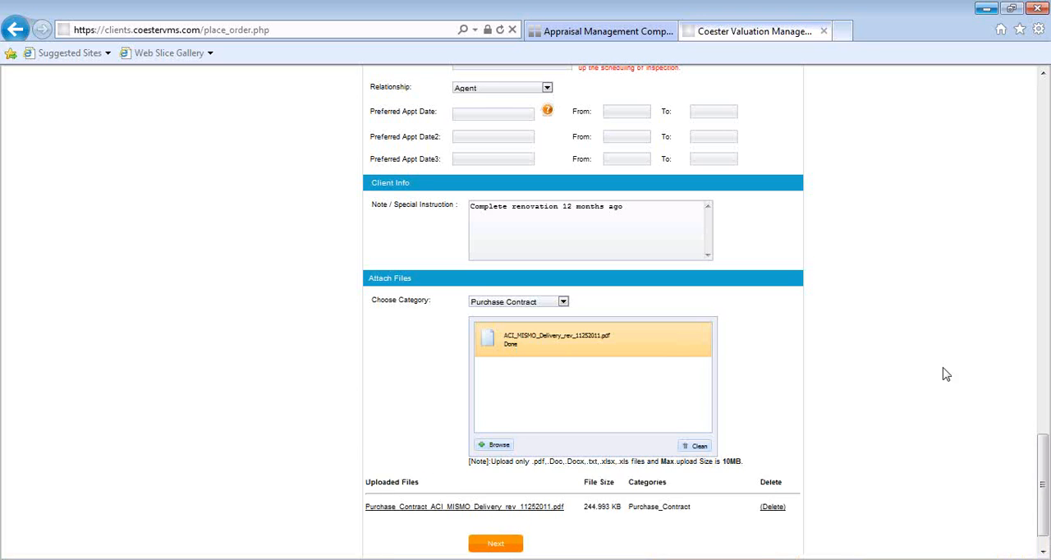
# - Submit the order form and choose to proceed without an email address for the borrower
pyautogui.scroll(-1, 755, 407)
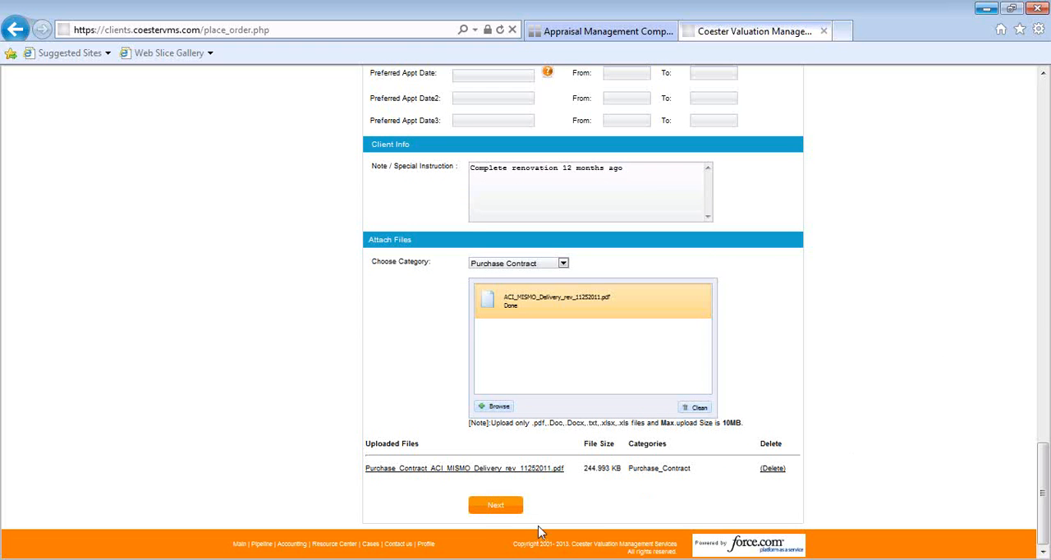
pyautogui.click(493, 506)
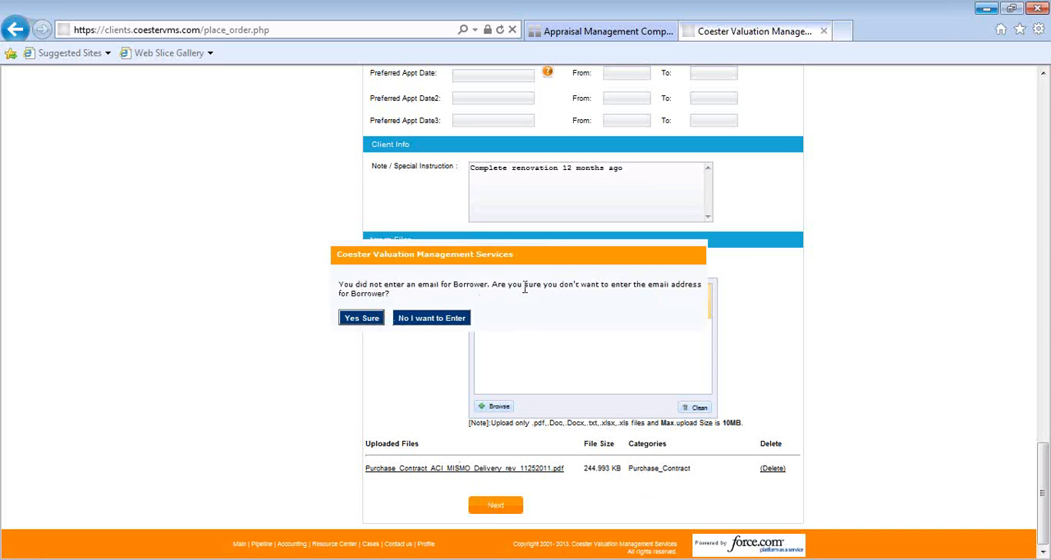
pyautogui.click(370, 318)
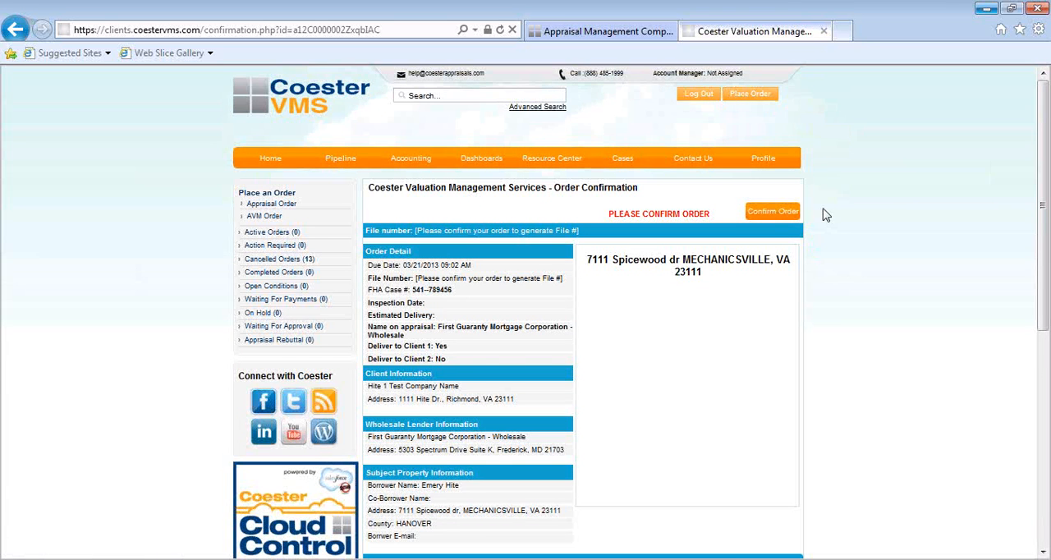
# - Review the order confirmation, including the order detail, client, lender, property, assignment, billing, contact and uploaded file information
pyautogui.scroll(-1, 532, 224)
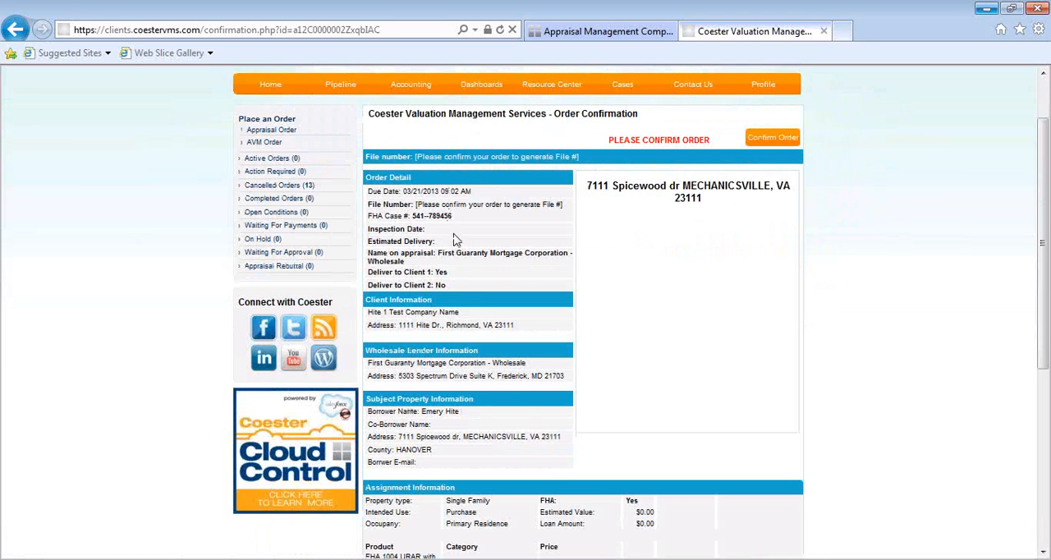
pyautogui.scroll(-1, 458, 243)
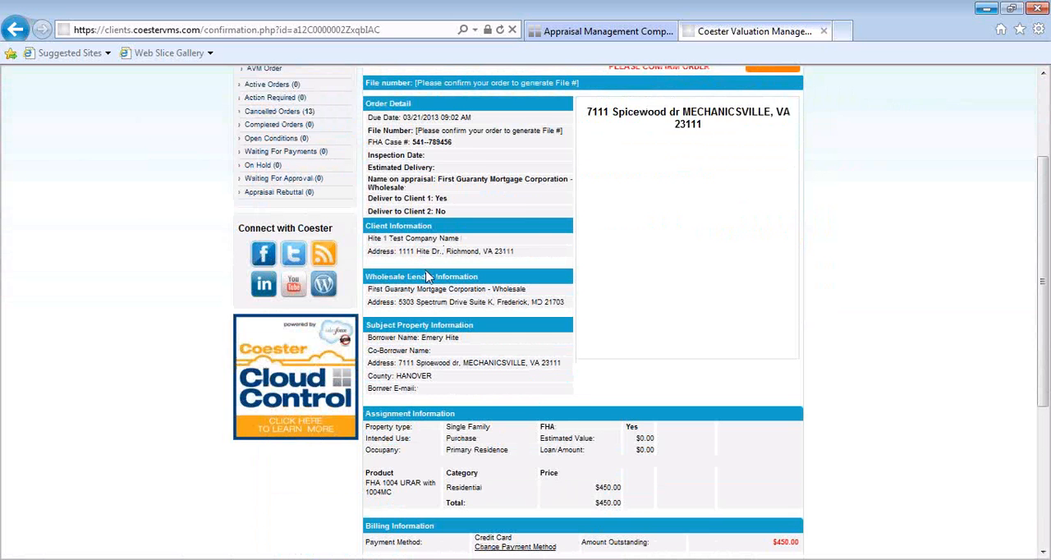
pyautogui.scroll(-1, 426, 276)
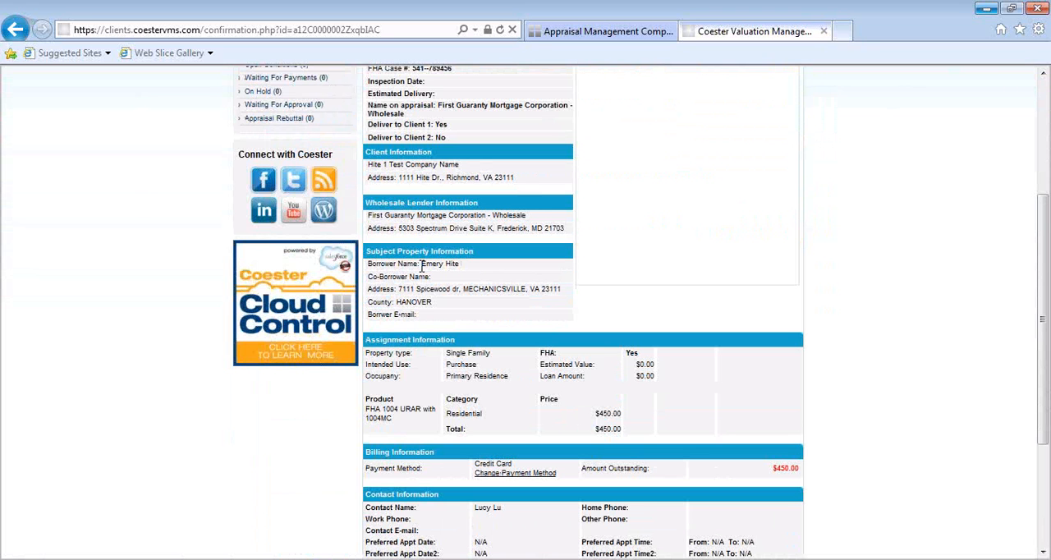
pyautogui.scroll(-2, 444, 328)
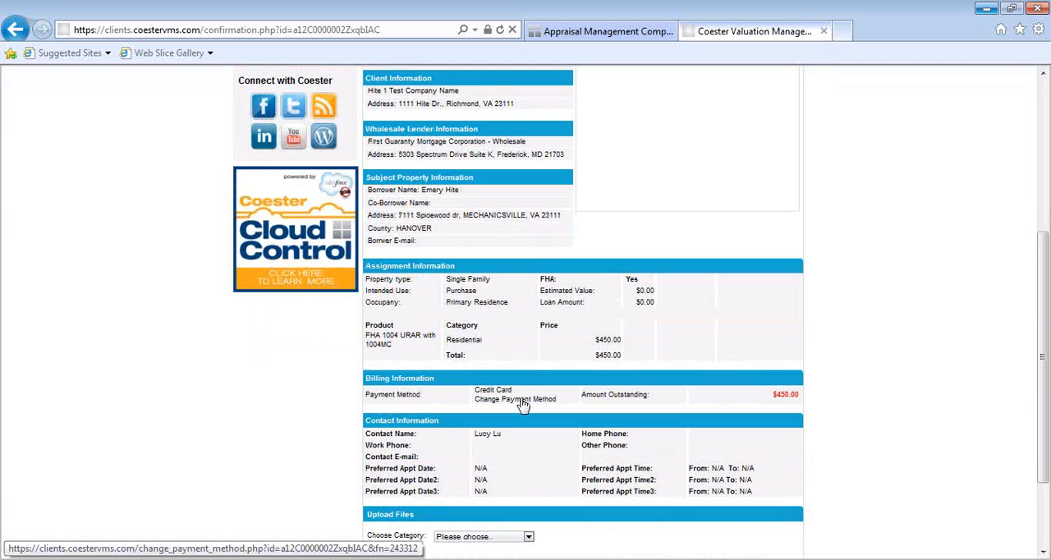
pyautogui.scroll(-2, 522, 403)
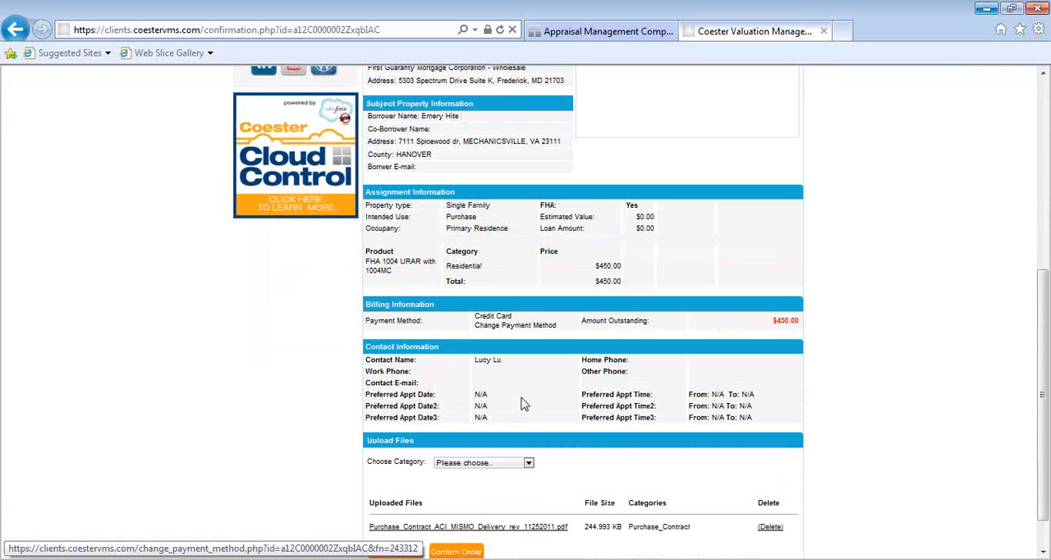
pyautogui.scroll(-2, 530, 386)
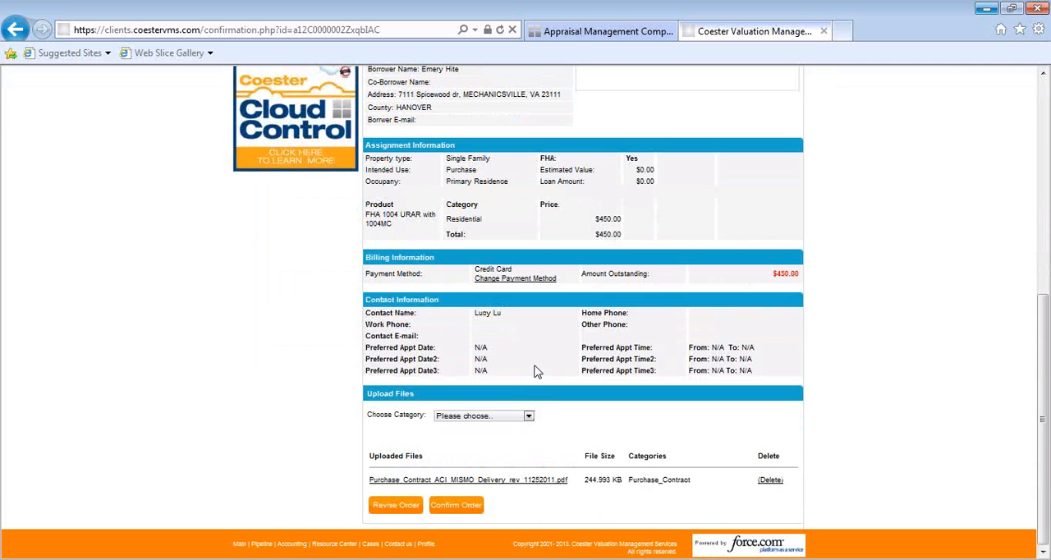
# - Set the upload category to Info to send to appraiser and confirm the appraisal order
pyautogui.click(529, 415)
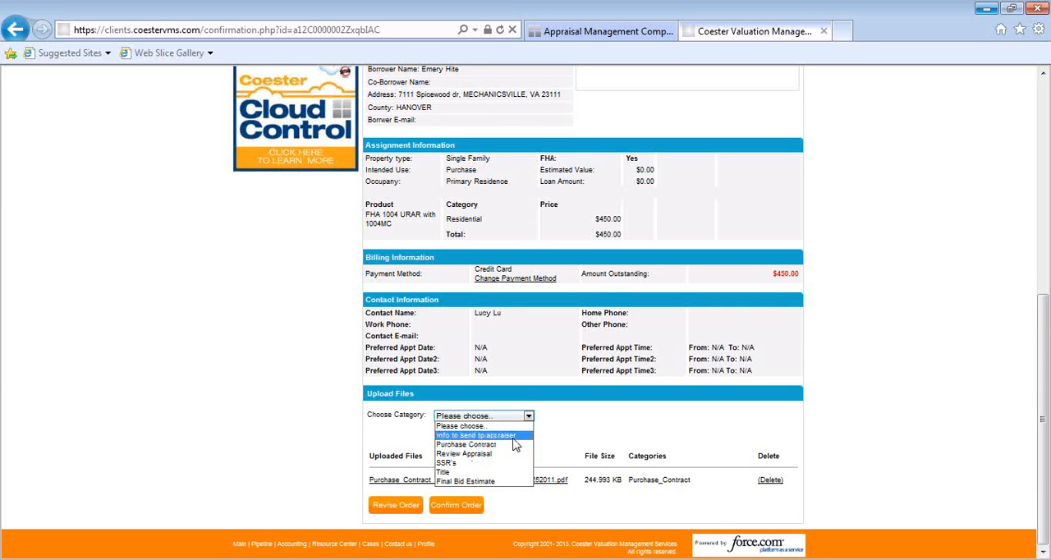
pyautogui.click(513, 436)
pyautogui.scroll(-3, 699, 440)
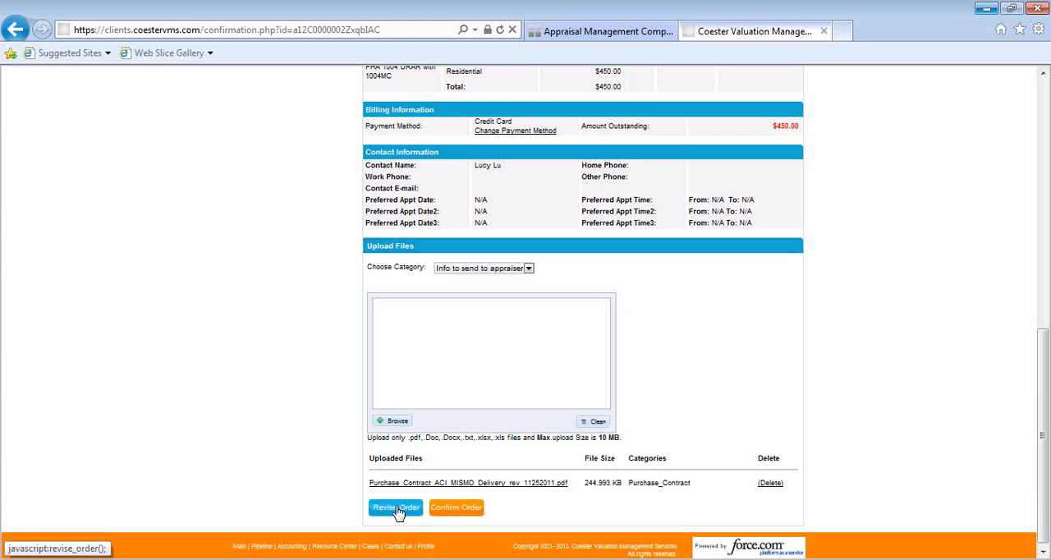
pyautogui.click(457, 509)
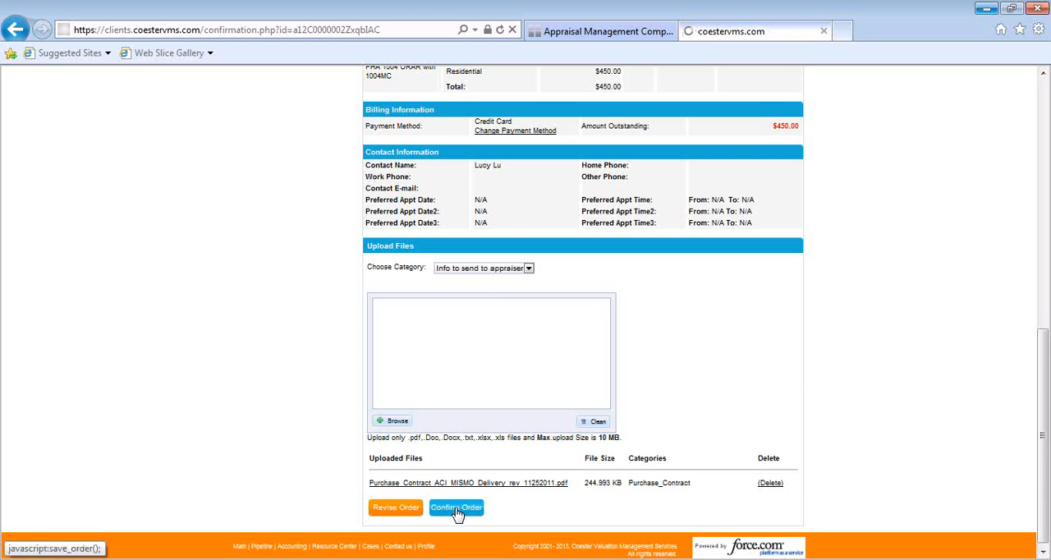